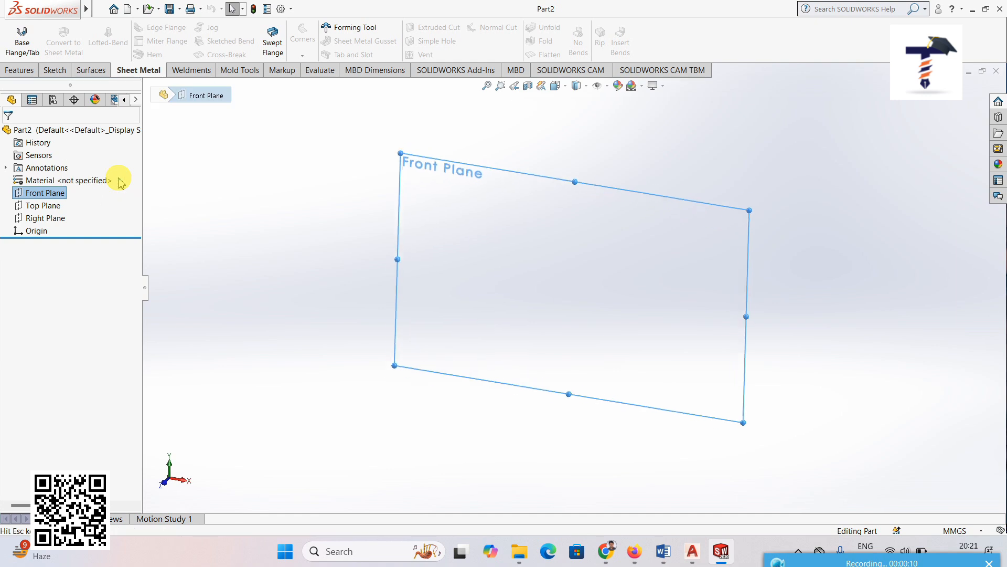
# Sketch an open three-line stepped profile on the Front Plane, with horizontal end lines and a sloped middle line about 68 mm long.
pyautogui.click(55, 70)
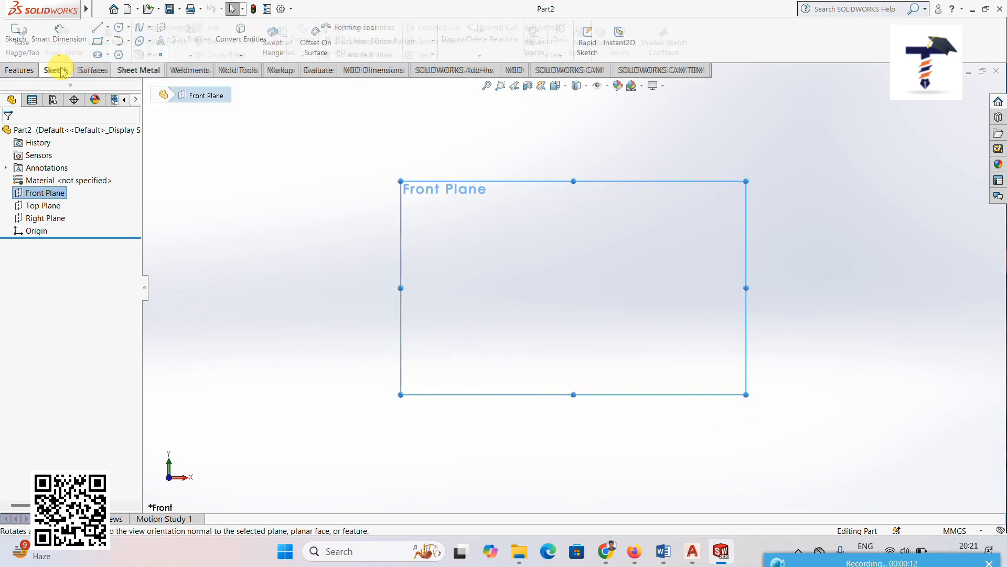
pyautogui.click(97, 28)
pyautogui.click(419, 208)
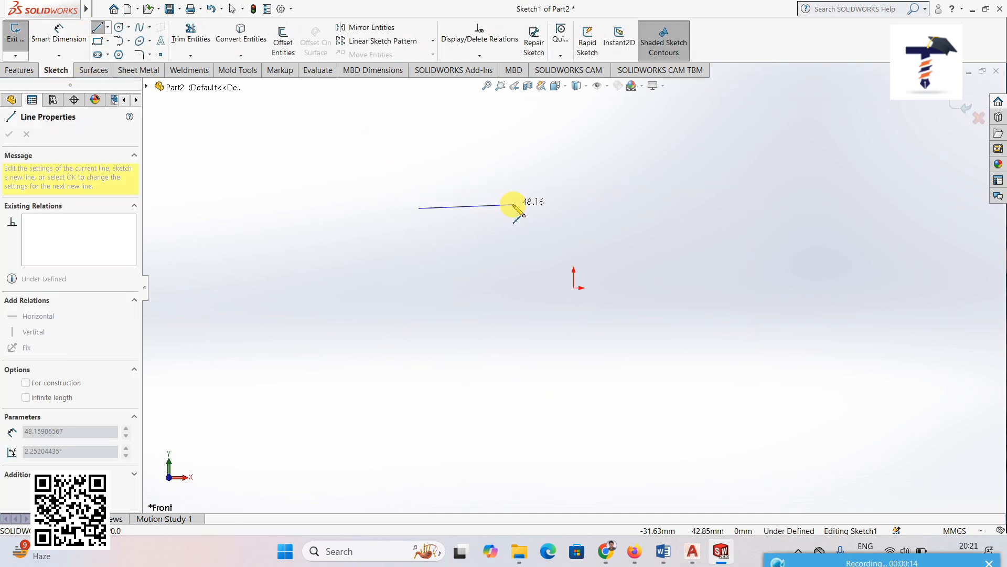
pyautogui.click(525, 209)
pyautogui.click(593, 322)
pyautogui.click(741, 321)
pyautogui.click(965, 110)
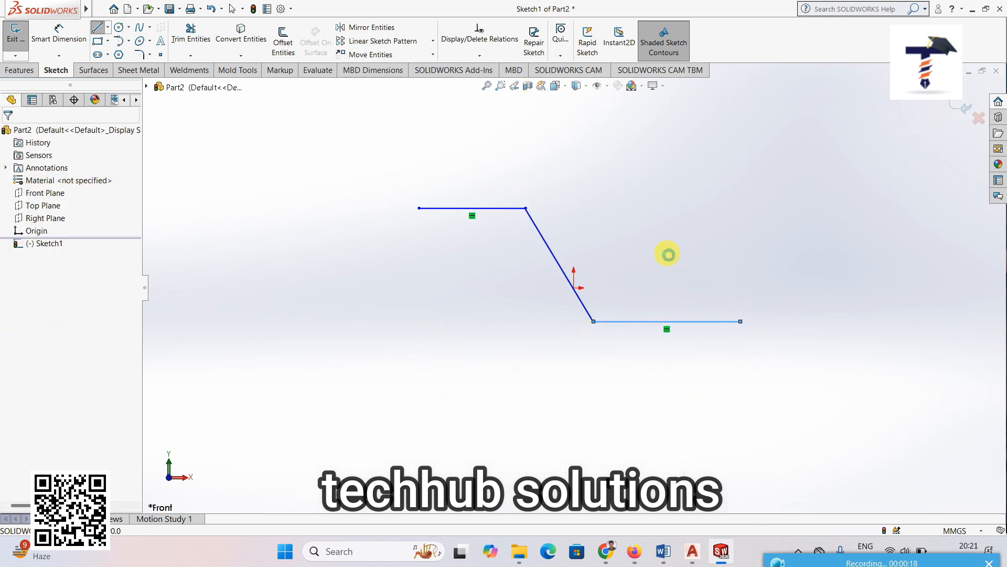
pyautogui.moveTo(659, 284); pyautogui.dragTo(618, 366, button='middle')
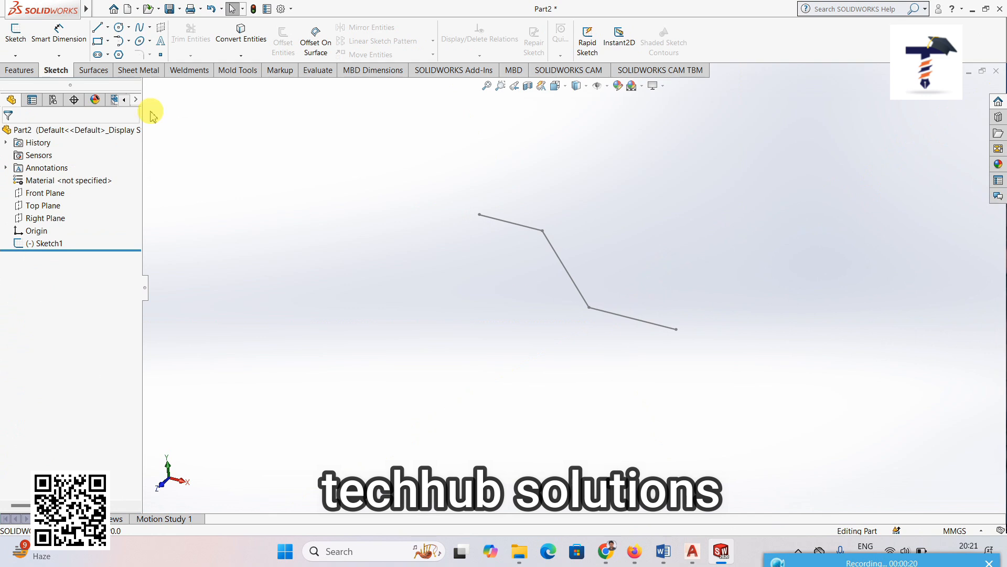
# Create a Base Flange from the profile, extending 92 mm and 57 mm in two directions, 2 mm thick with a 19 mm bend radius.
pyautogui.click(139, 70)
pyautogui.click(36, 42)
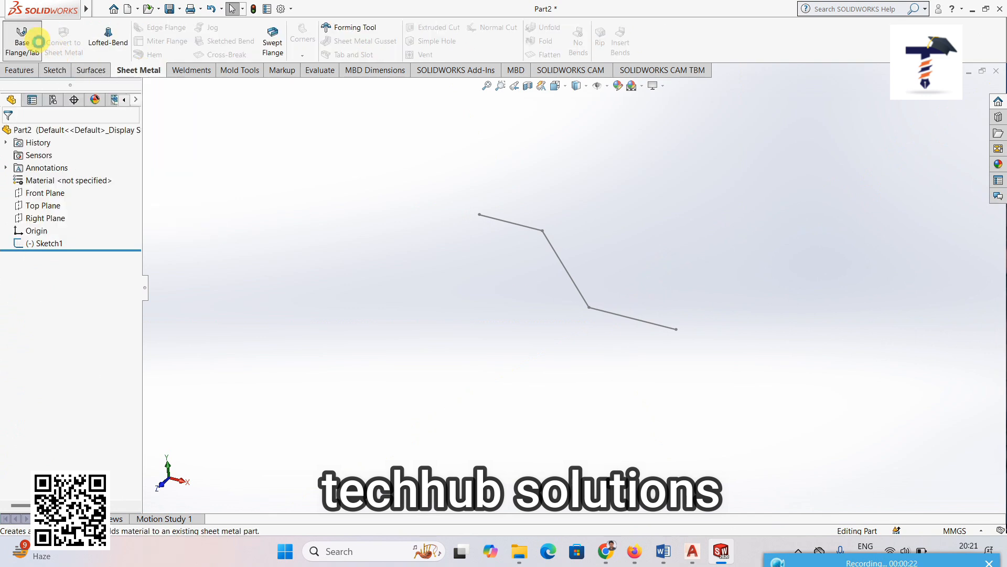
pyautogui.click(563, 264)
pyautogui.moveTo(565, 291)
pyautogui.mouseDown()
pyautogui.moveTo(524, 333)
pyautogui.moveTo(616, 226)
pyautogui.moveTo(613, 237)
pyautogui.mouseUp()
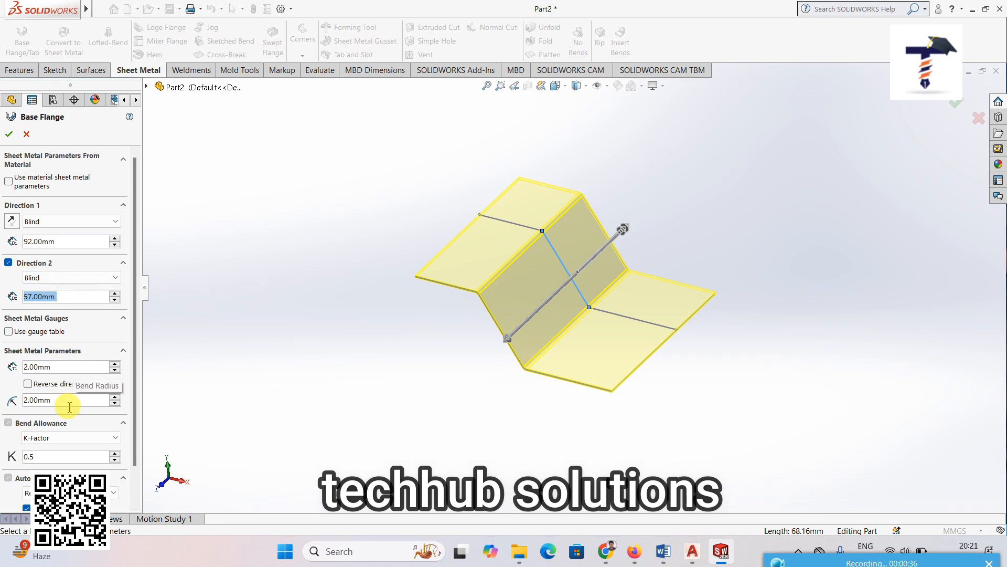
pyautogui.click(115, 396)
pyautogui.click(115, 397)
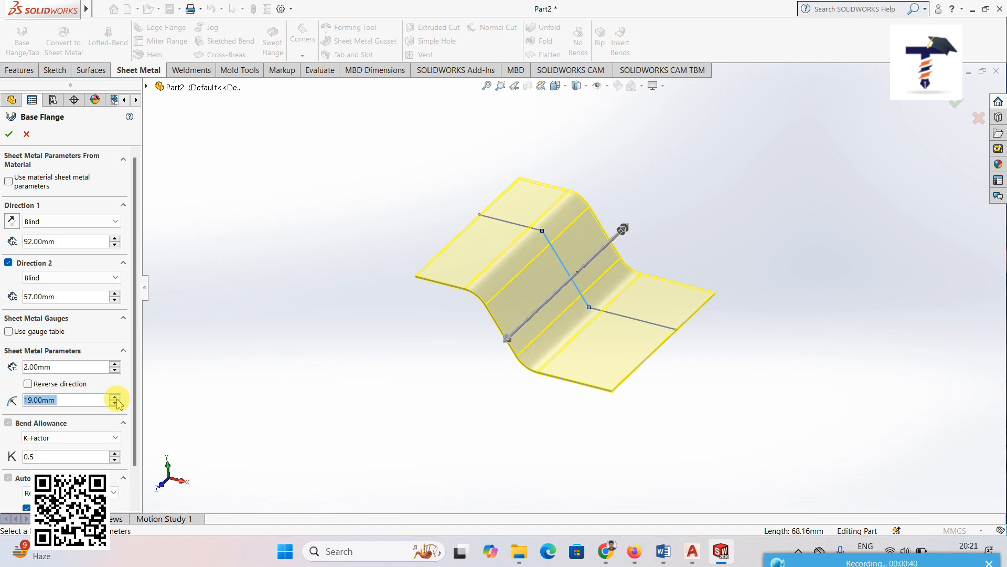
pyautogui.click(11, 135)
# Sketch a rectangle about 23.9 by 32.8 mm on the upper flange face, overlapping the upper bend, and close the sketch.
pyautogui.moveTo(394, 400); pyautogui.dragTo(422, 368, button='middle')
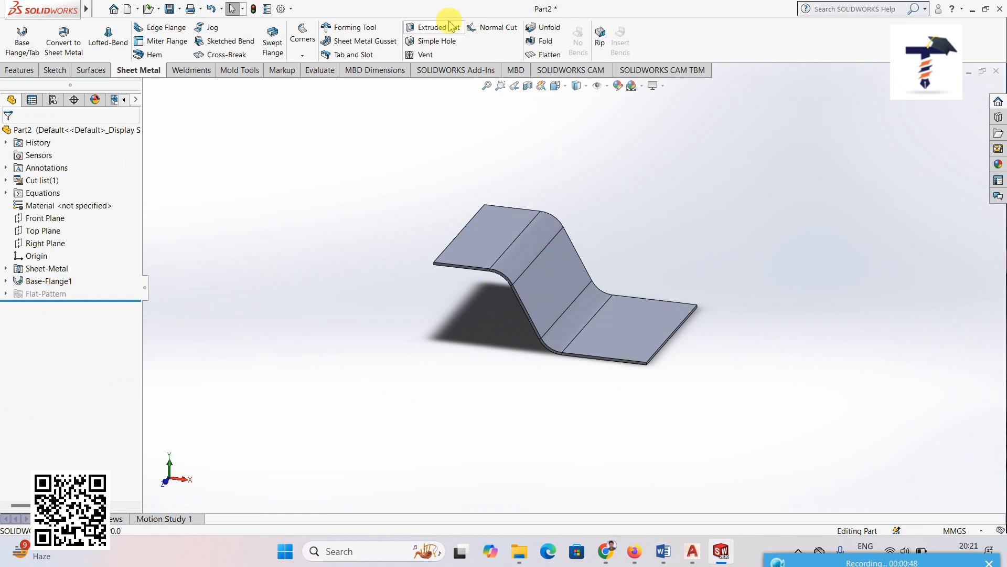
pyautogui.click(504, 231)
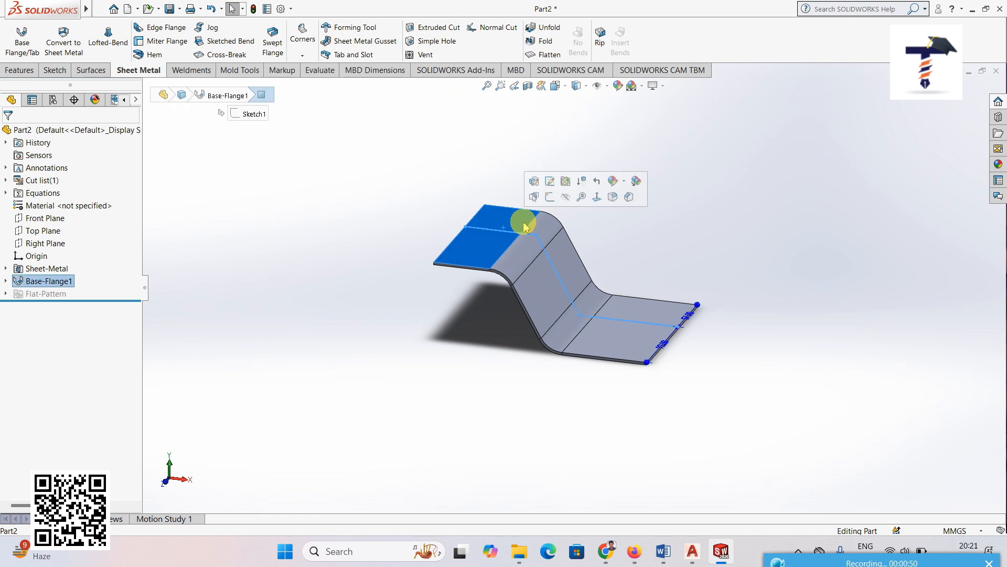
pyautogui.click(597, 198)
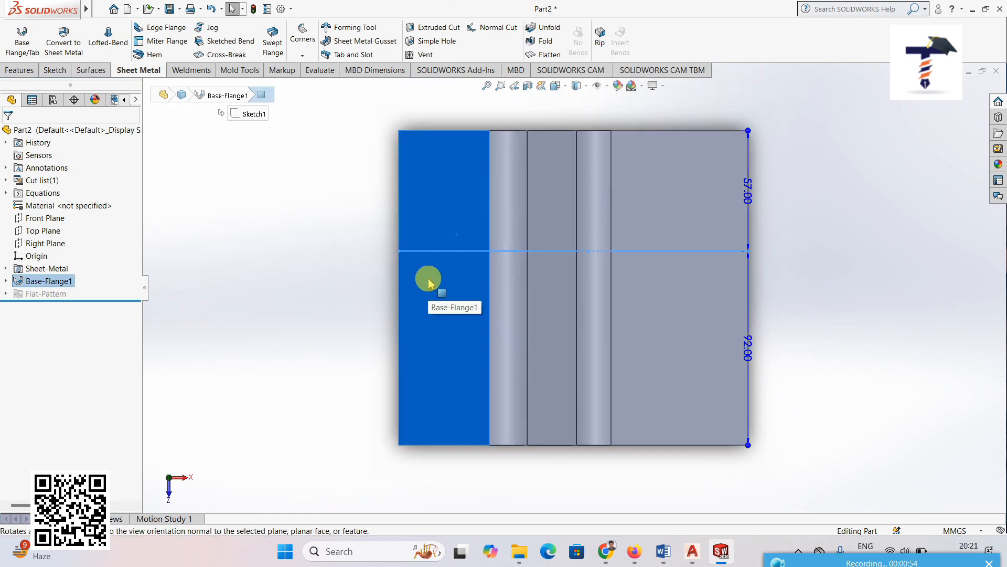
pyautogui.click(62, 73)
pyautogui.click(97, 41)
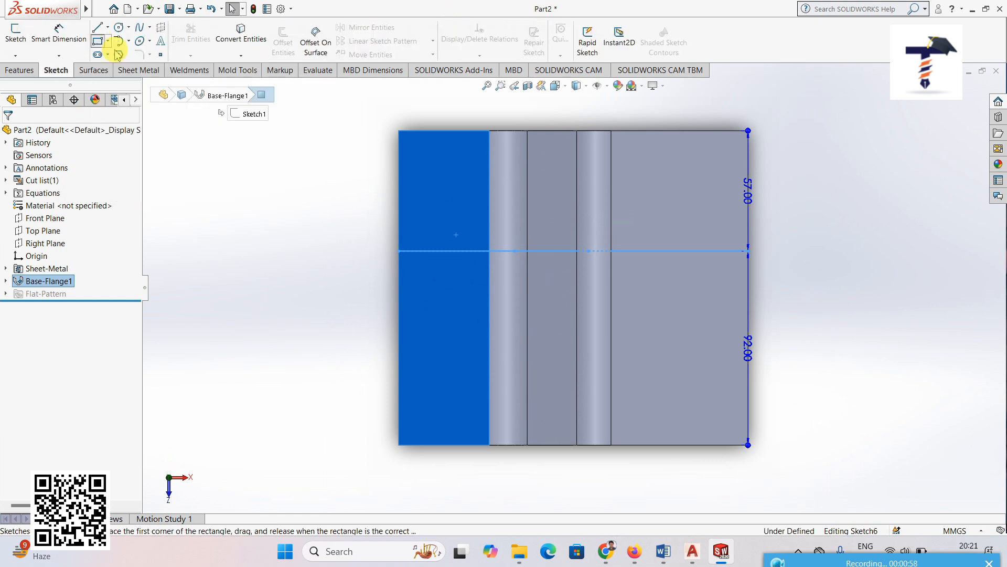
pyautogui.click(491, 263)
pyautogui.click(461, 273)
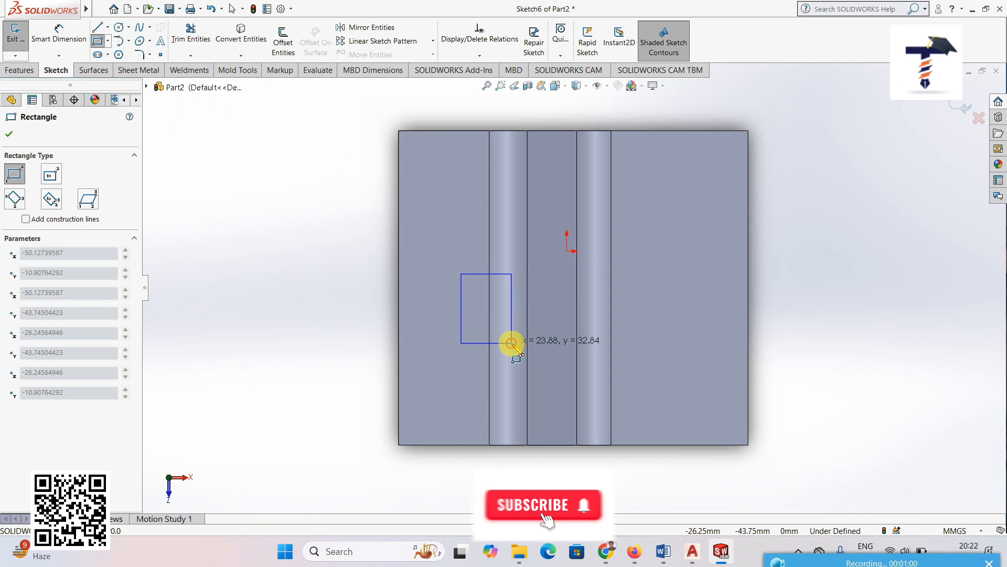
pyautogui.click(511, 342)
pyautogui.press('Escape')
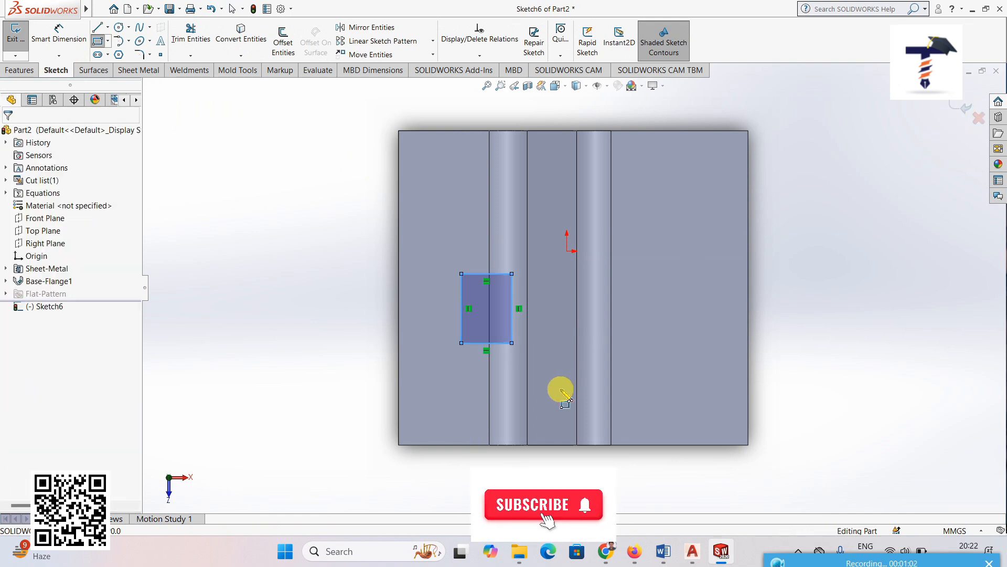
pyautogui.hotkey('ctrl', 'b')
# Cut the rectangle through the sheet with a 10 mm blind Extruded Cut.
pyautogui.moveTo(561, 446)
pyautogui.mouseDown(button='middle')
pyautogui.moveTo(558, 254)
pyautogui.moveTo(571, 254)
pyautogui.moveTo(578, 225)
pyautogui.moveTo(663, 394)
pyautogui.moveTo(605, 418)
pyautogui.moveTo(624, 438)
pyautogui.mouseUp(button='middle')
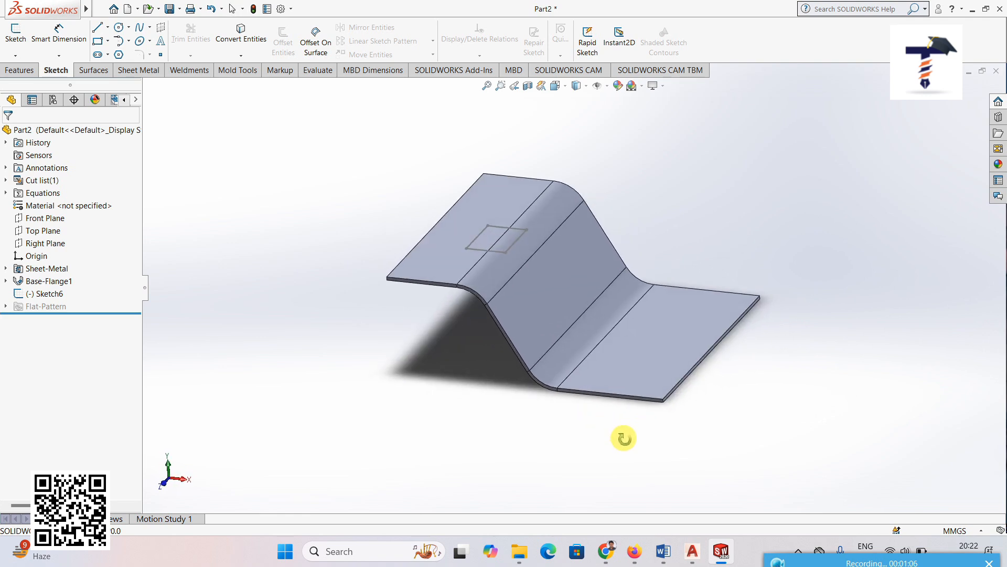
pyautogui.scroll(-1, 665, 170)
pyautogui.click(133, 79)
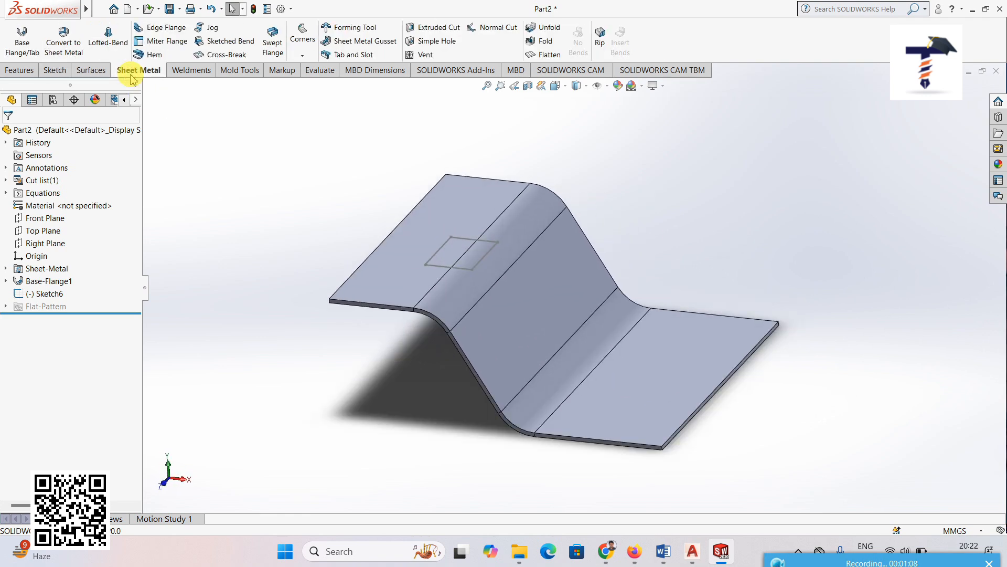
pyautogui.click(452, 36)
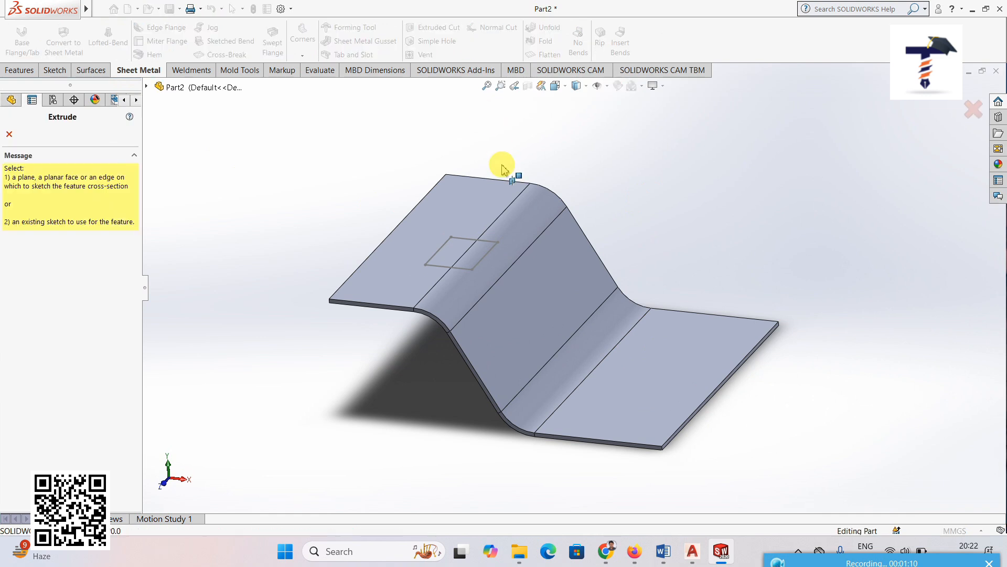
pyautogui.click(487, 242)
pyautogui.moveTo(513, 344)
pyautogui.mouseDown(button='middle')
pyautogui.moveTo(538, 305)
pyautogui.moveTo(533, 288)
pyautogui.moveTo(516, 344)
pyautogui.mouseUp(button='middle')
pyautogui.click(9, 135)
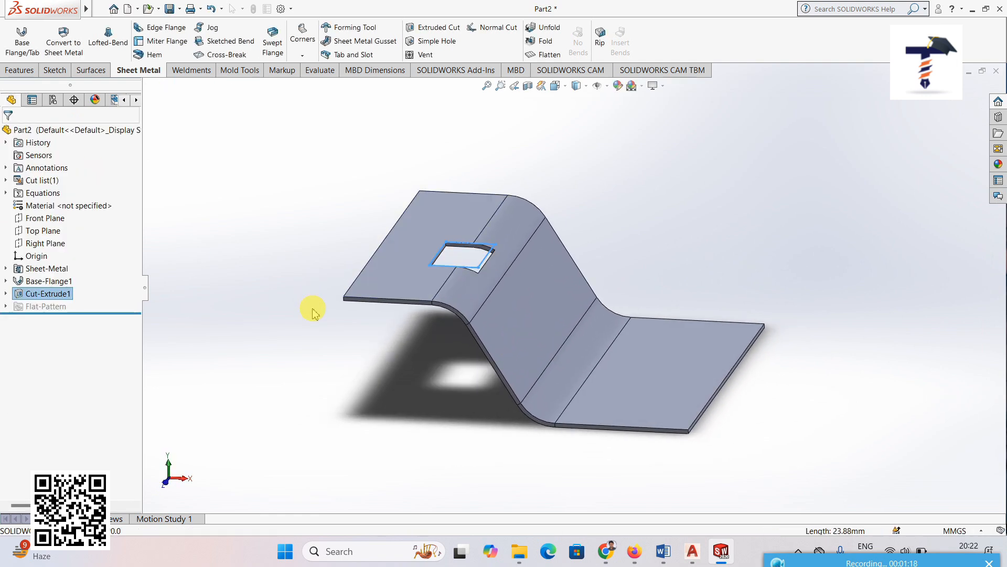
# Review the definition settings of the extruded cut, including its Normal cut option.
pyautogui.moveTo(660, 296)
pyautogui.mouseDown(button='middle')
pyautogui.moveTo(706, 269)
pyautogui.moveTo(676, 297)
pyautogui.mouseUp(button='middle')
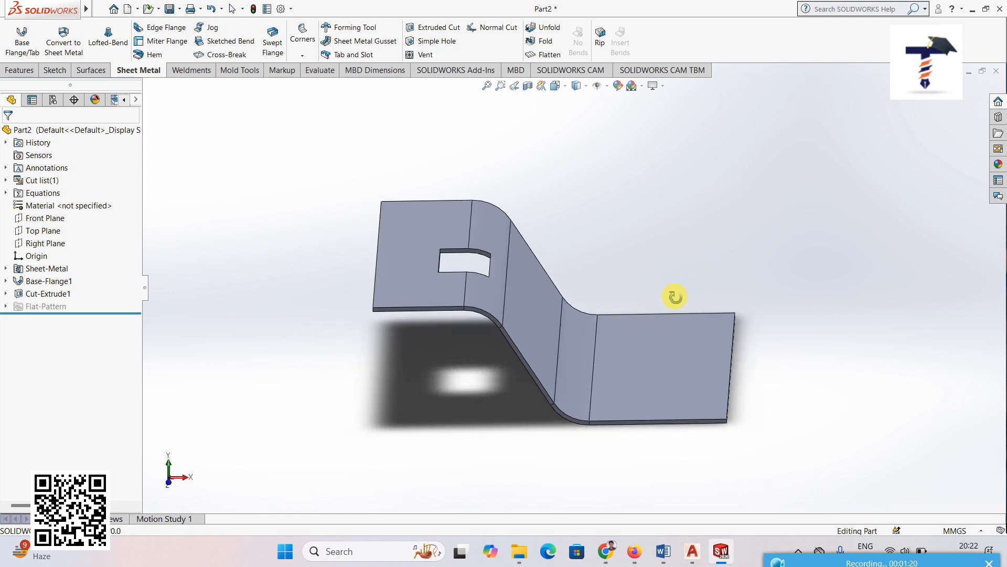
pyautogui.click(70, 294)
pyautogui.click(83, 265)
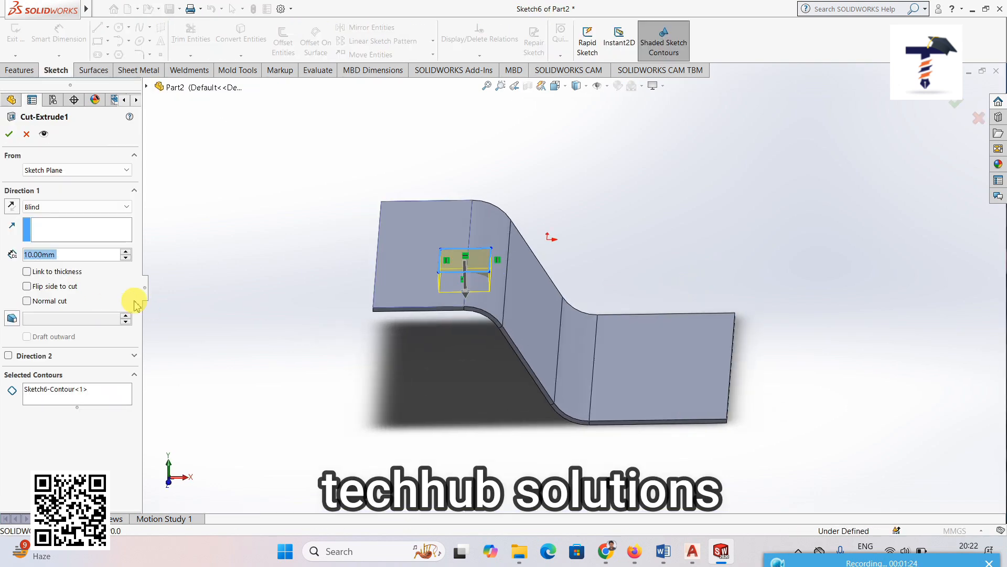
pyautogui.click(9, 137)
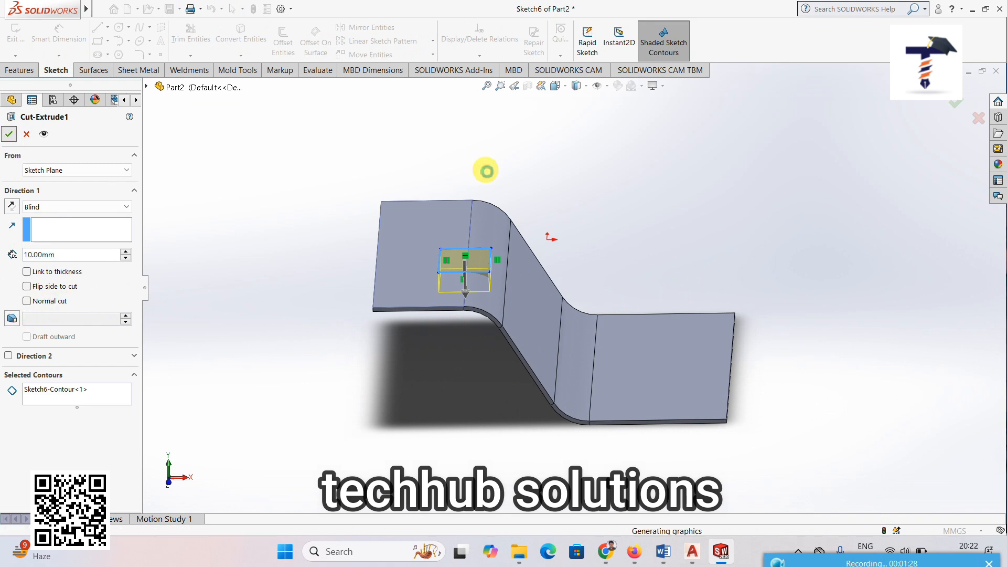
# Flatten the sheet metal part, inspect the edges of the rectangular opening, and return to the folded state.
pyautogui.moveTo(544, 404)
pyautogui.mouseDown(button='middle')
pyautogui.moveTo(559, 386)
pyautogui.moveTo(551, 376)
pyautogui.moveTo(520, 410)
pyautogui.moveTo(533, 418)
pyautogui.mouseUp(button='middle')
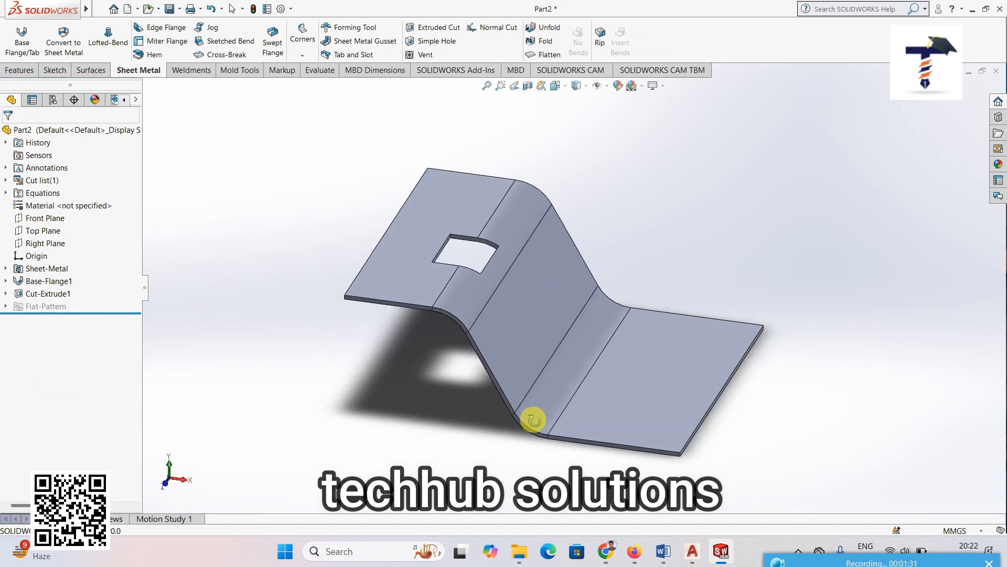
pyautogui.click(551, 55)
pyautogui.moveTo(469, 453); pyautogui.dragTo(497, 476, button='middle')
pyautogui.scroll(-5, 479, 378)
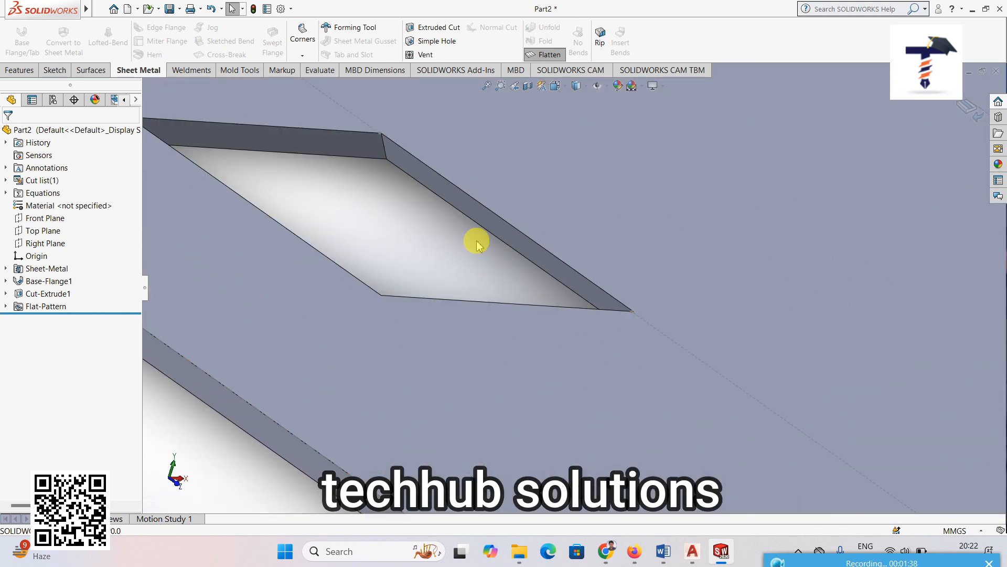
pyautogui.scroll(8, 478, 261)
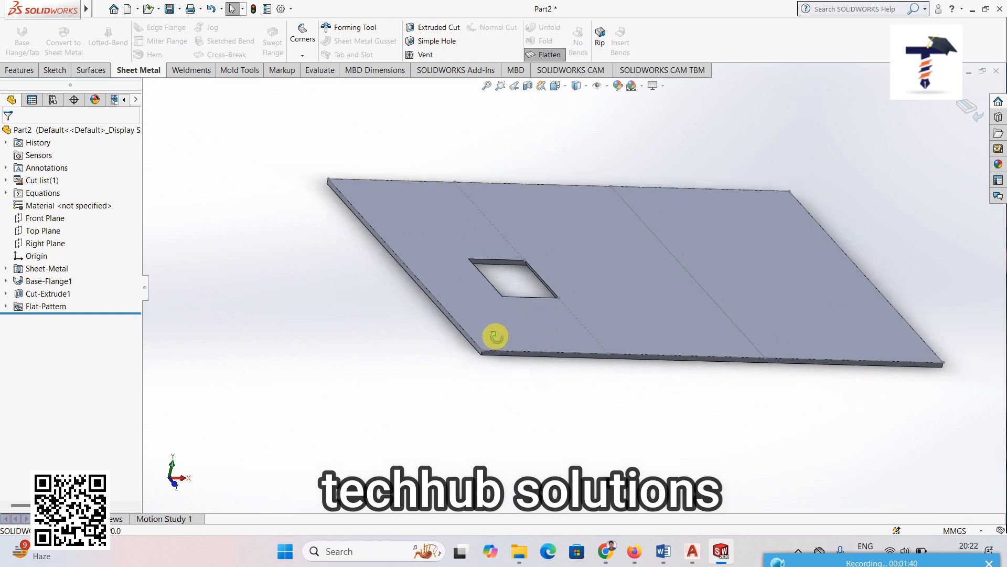
pyautogui.click(977, 113)
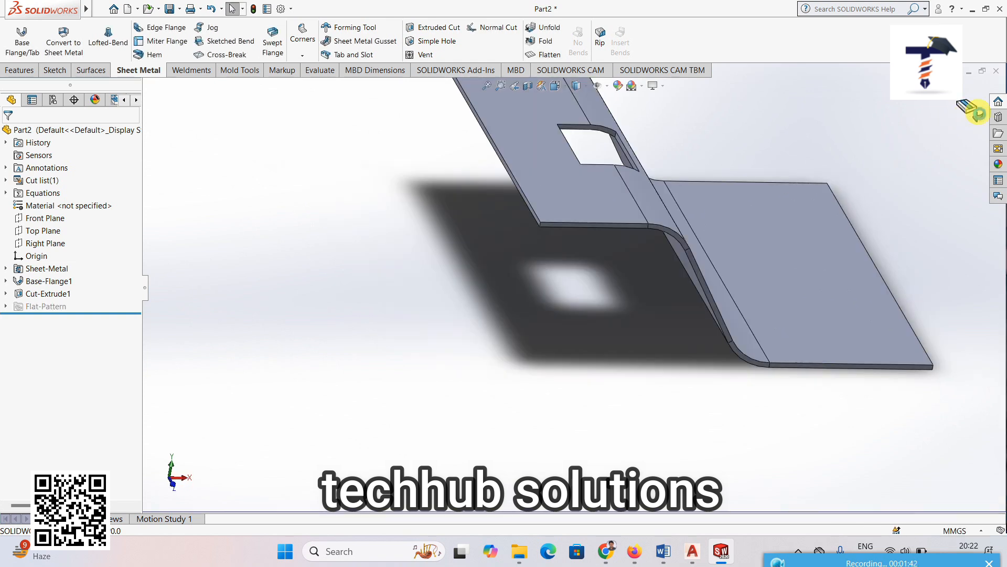
pyautogui.scroll(3, 643, 163)
pyautogui.click(489, 91)
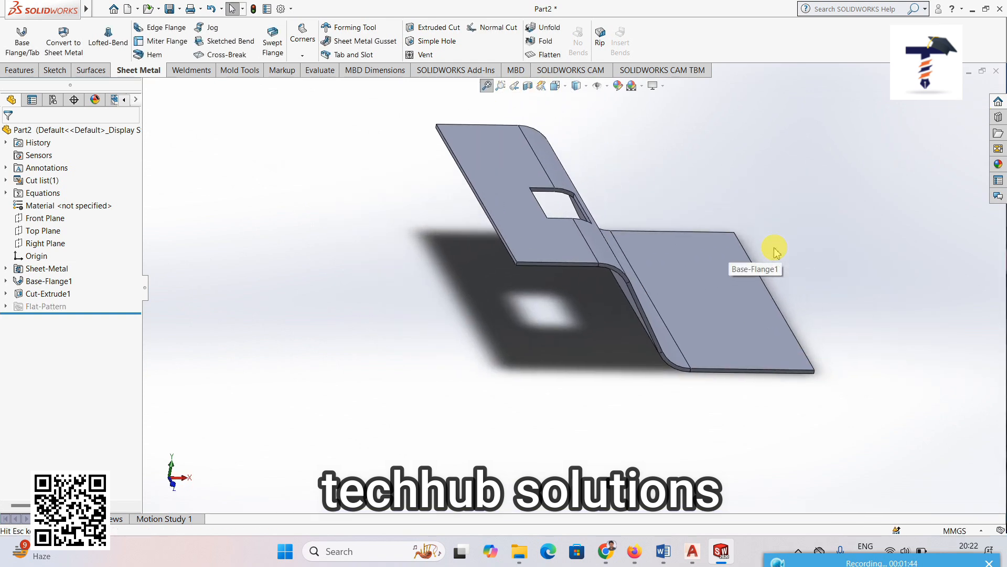
# Apply a Normal Cut to the four side faces of the rectangular opening, using Extent with Auto Propagation and Optimize Geometry.
pyautogui.moveTo(759, 343); pyautogui.dragTo(722, 335, button='middle')
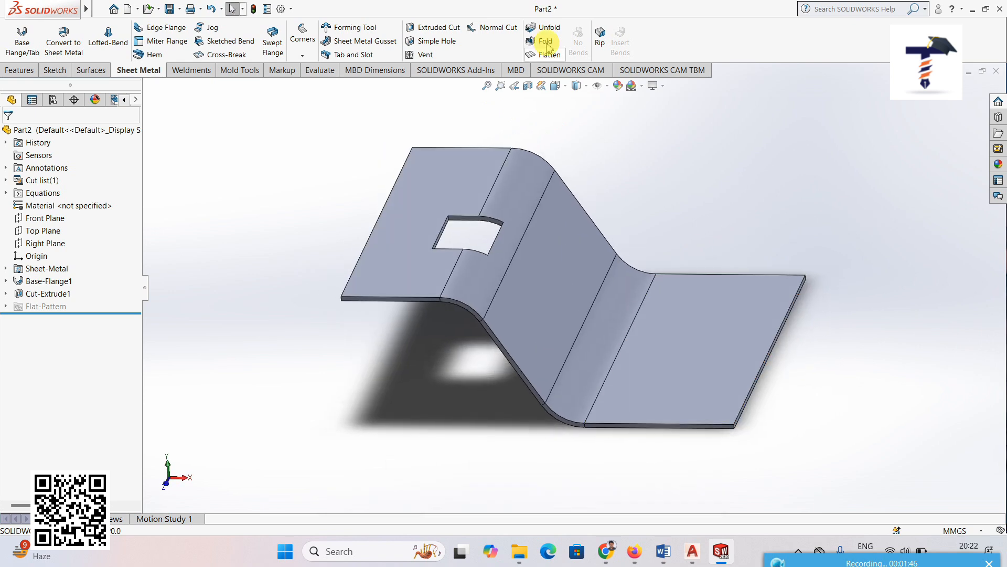
pyautogui.click(498, 29)
pyautogui.scroll(-2, 551, 191)
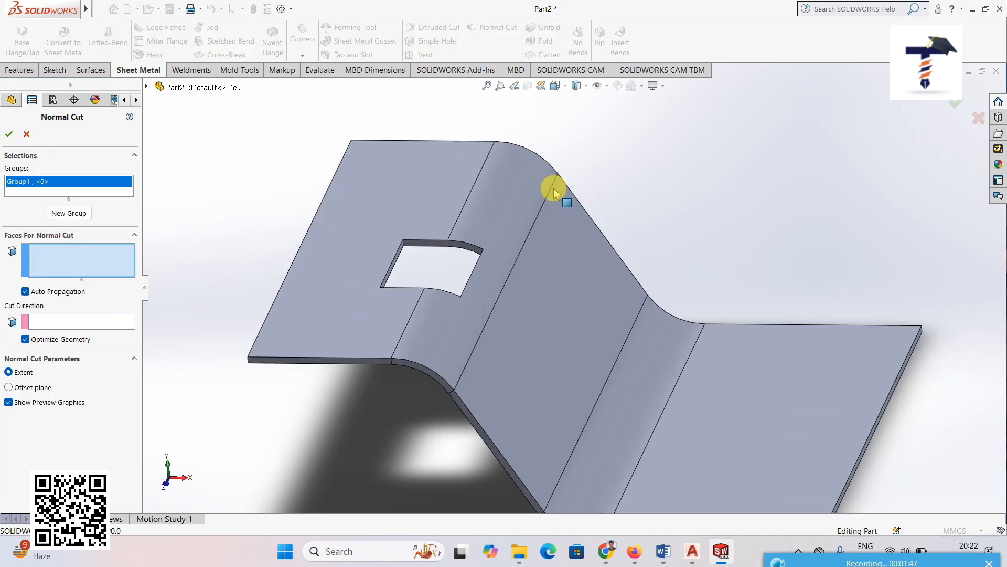
pyautogui.click(433, 246)
pyautogui.moveTo(486, 299); pyautogui.dragTo(513, 202, button='middle')
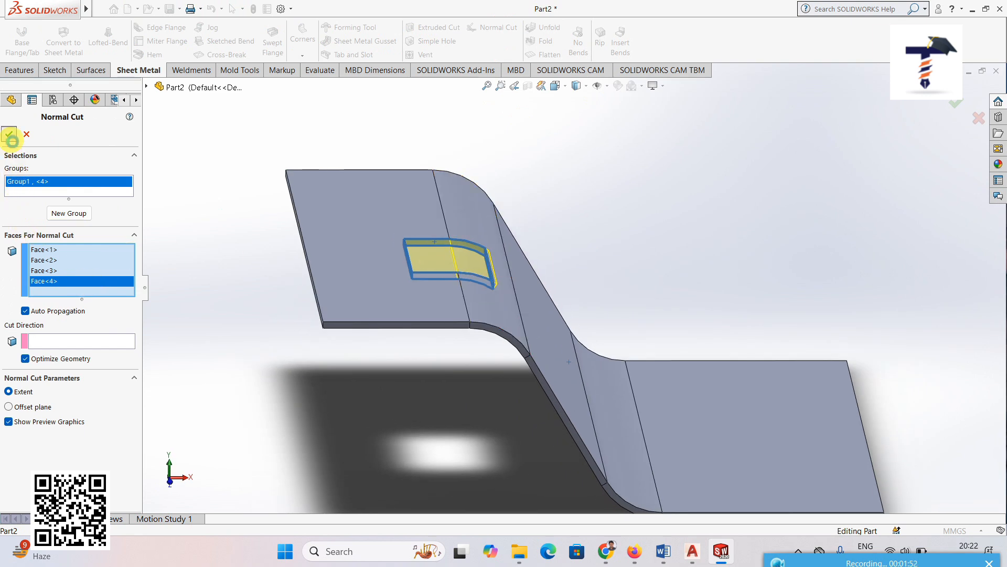
pyautogui.click(9, 134)
# Flatten the part again to examine the opening's walls after the Normal Cut, and restore the folded state.
pyautogui.moveTo(576, 209); pyautogui.dragTo(565, 294, button='middle')
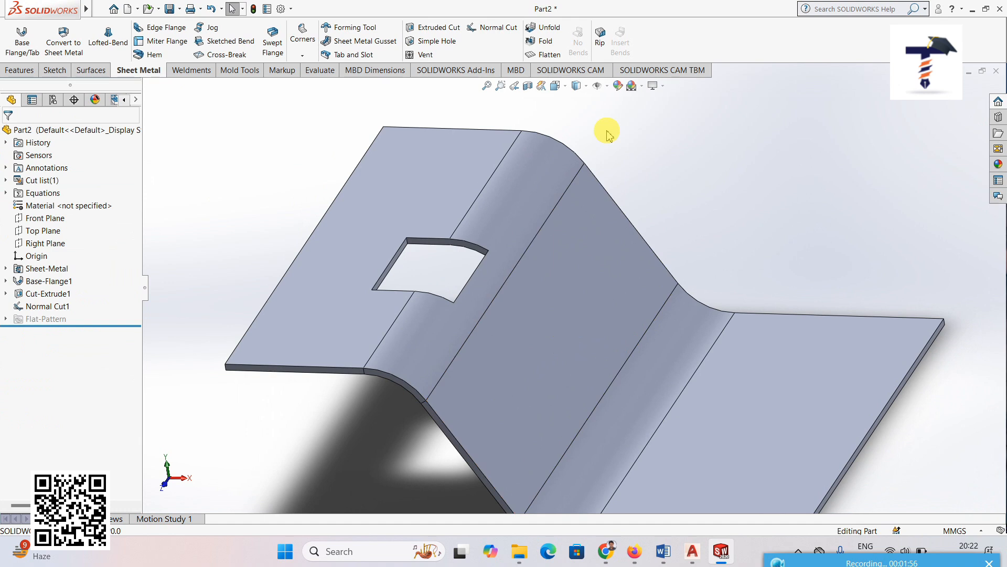
pyautogui.click(553, 55)
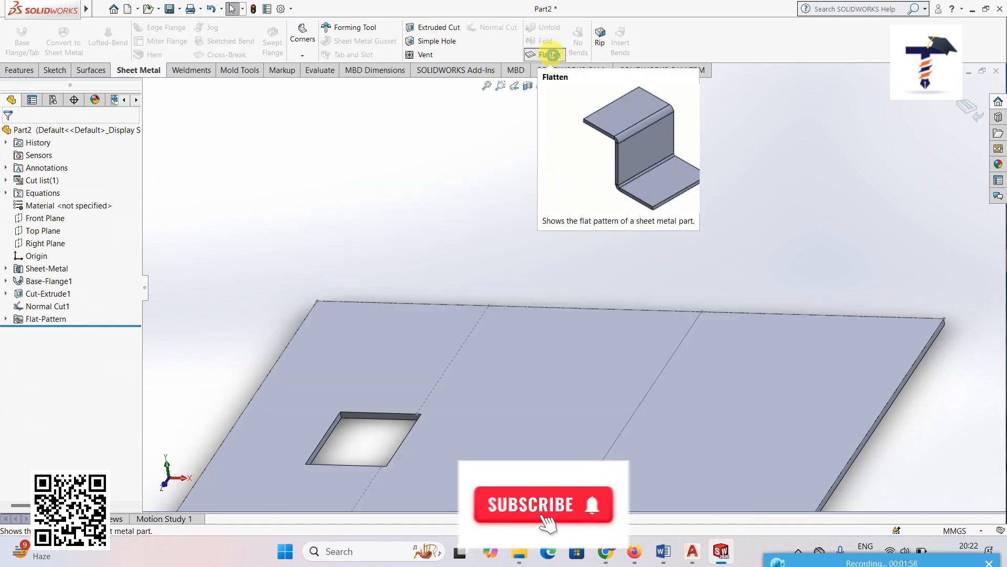
pyautogui.scroll(-5, 555, 299)
pyautogui.moveTo(573, 308); pyautogui.dragTo(543, 348, button='middle')
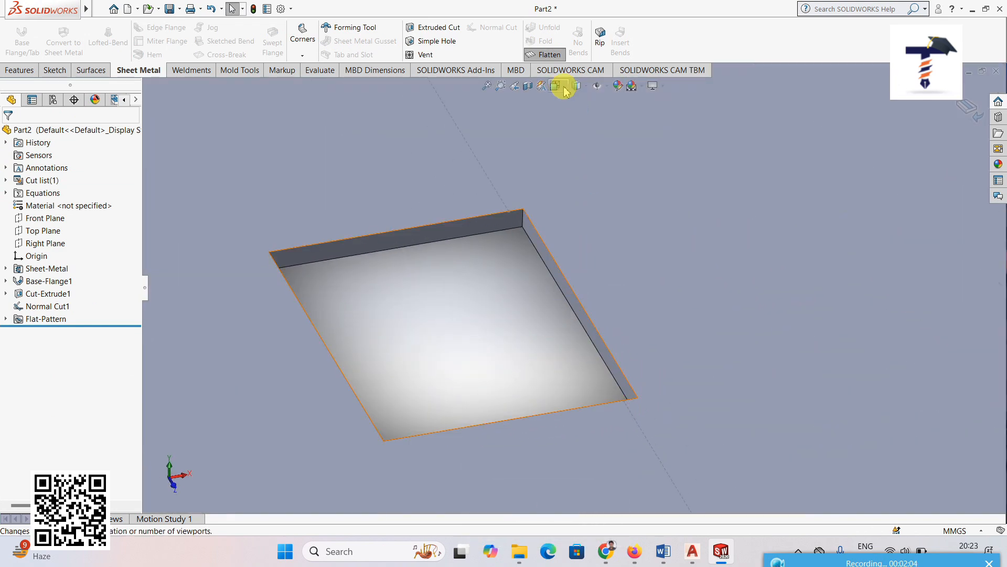
pyautogui.click(974, 117)
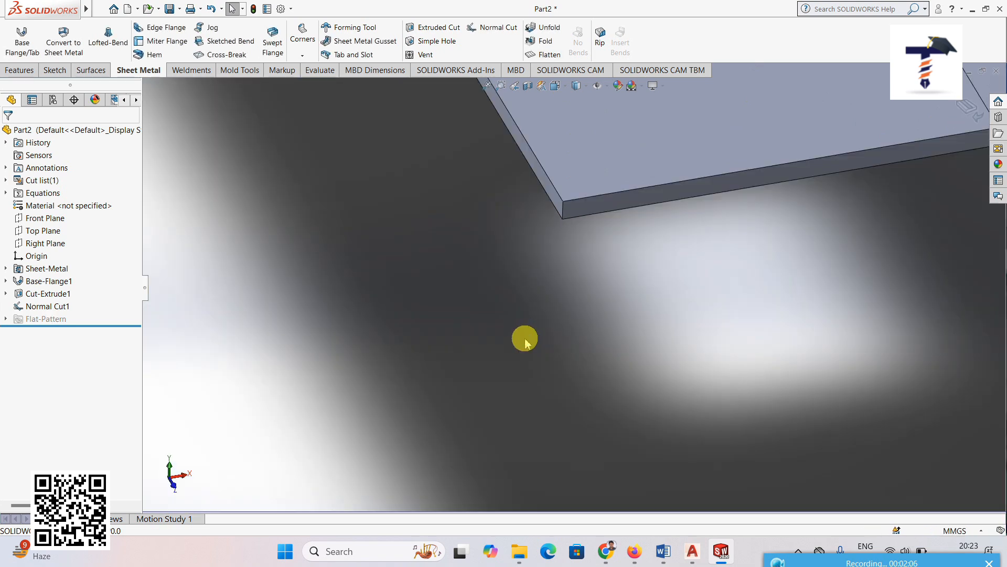
pyautogui.moveTo(526, 342); pyautogui.dragTo(740, 278, button='middle')
pyautogui.scroll(-2, 704, 157)
pyautogui.moveTo(693, 254)
pyautogui.mouseDown(button='middle')
pyautogui.moveTo(697, 227)
pyautogui.moveTo(679, 256)
pyautogui.mouseUp(button='middle')
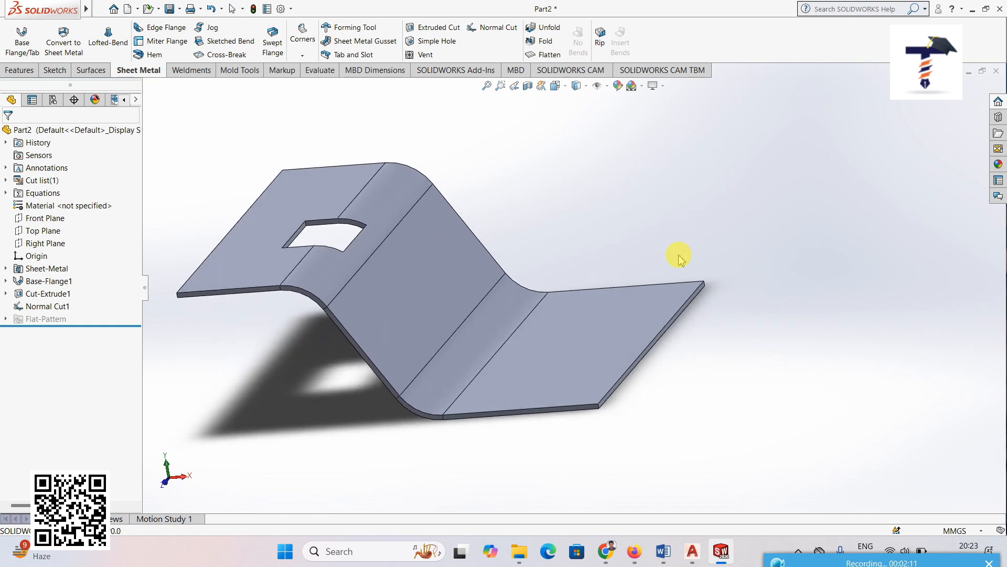
pyautogui.click(559, 32)
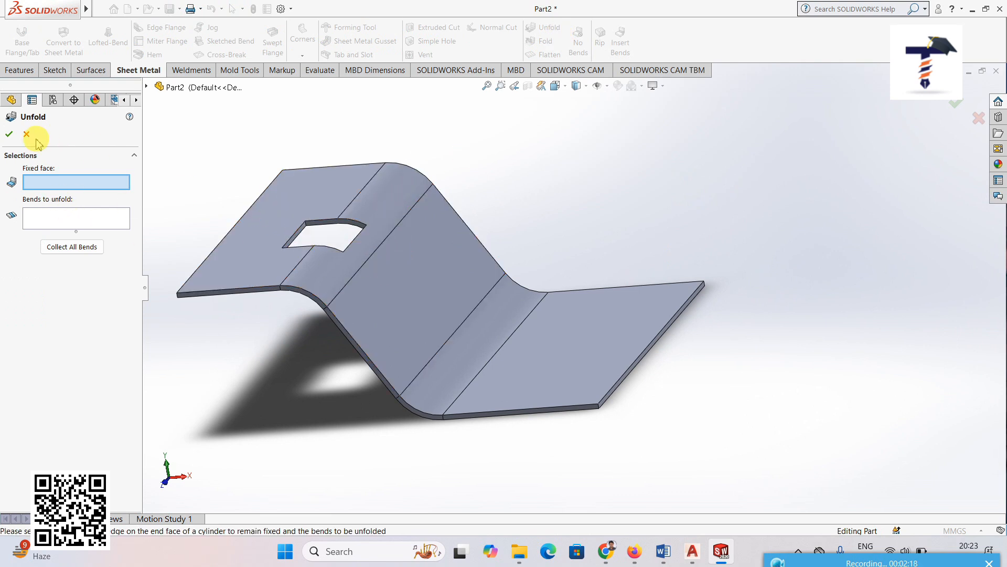
pyautogui.click(27, 135)
# Create a new part document.
pyautogui.click(99, 8)
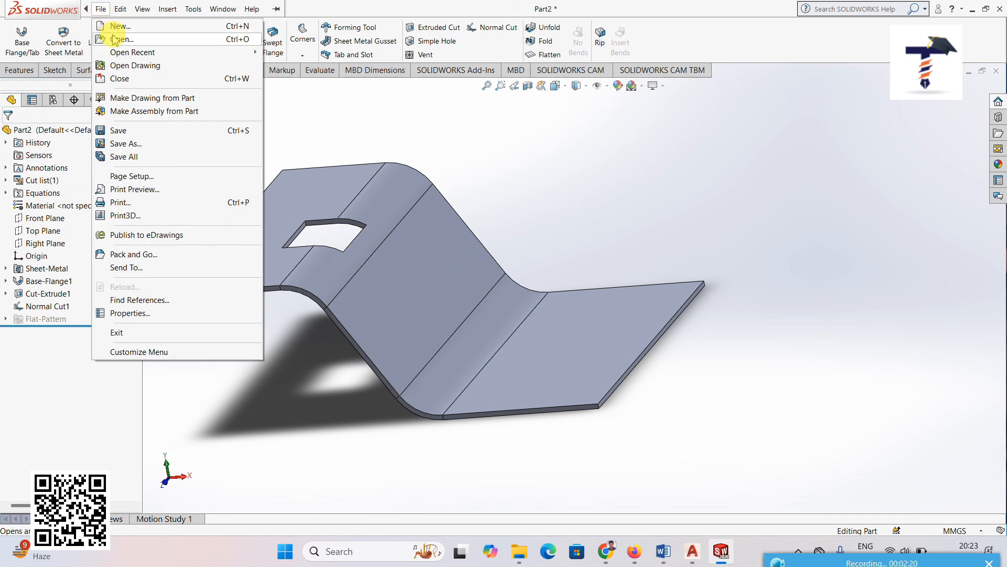
pyautogui.click(117, 26)
pyautogui.click(426, 411)
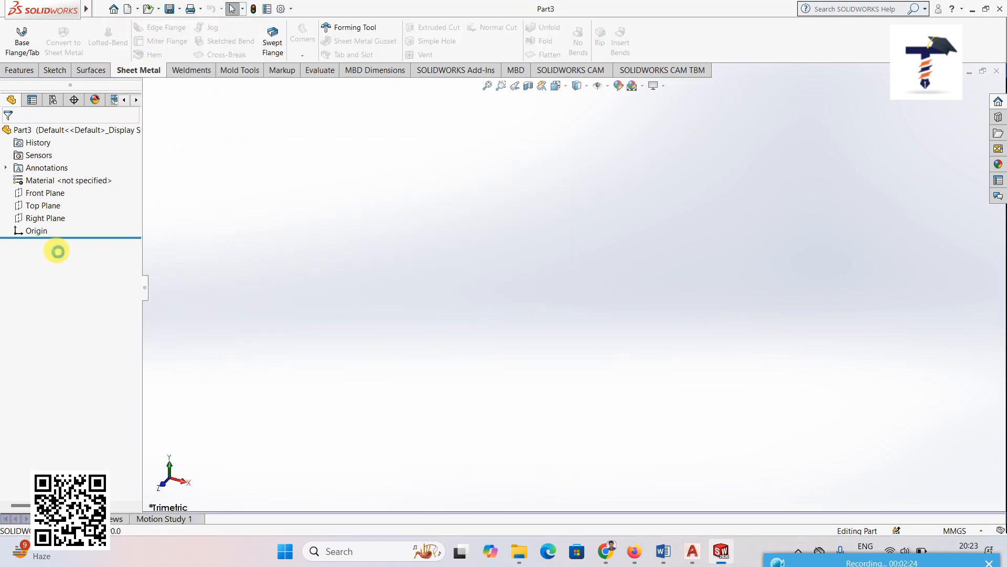
# Sketch a corner rectangle about 142 mm wide around the origin on the Front Plane and close the sketch.
pyautogui.click(45, 193)
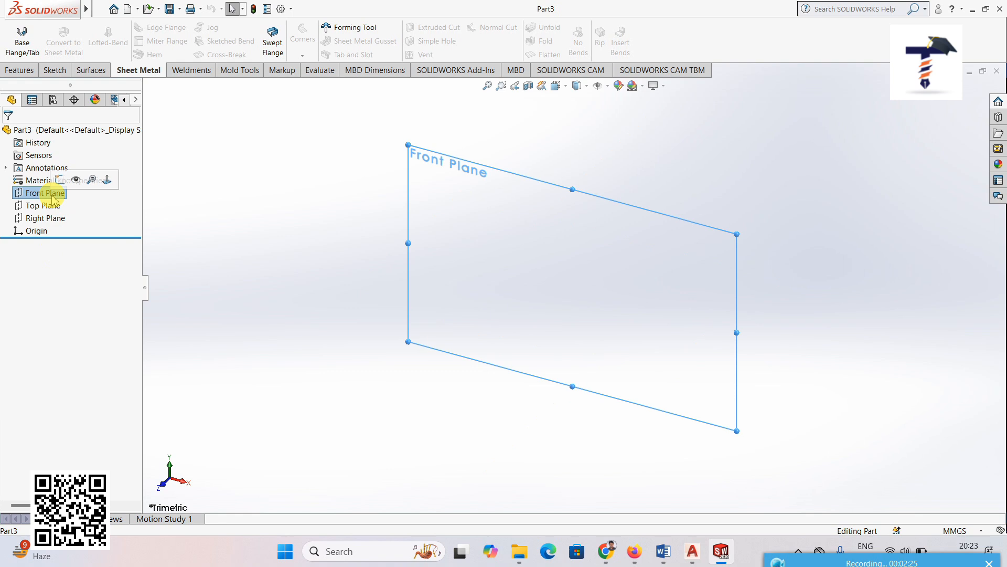
pyautogui.click(107, 181)
pyautogui.click(58, 70)
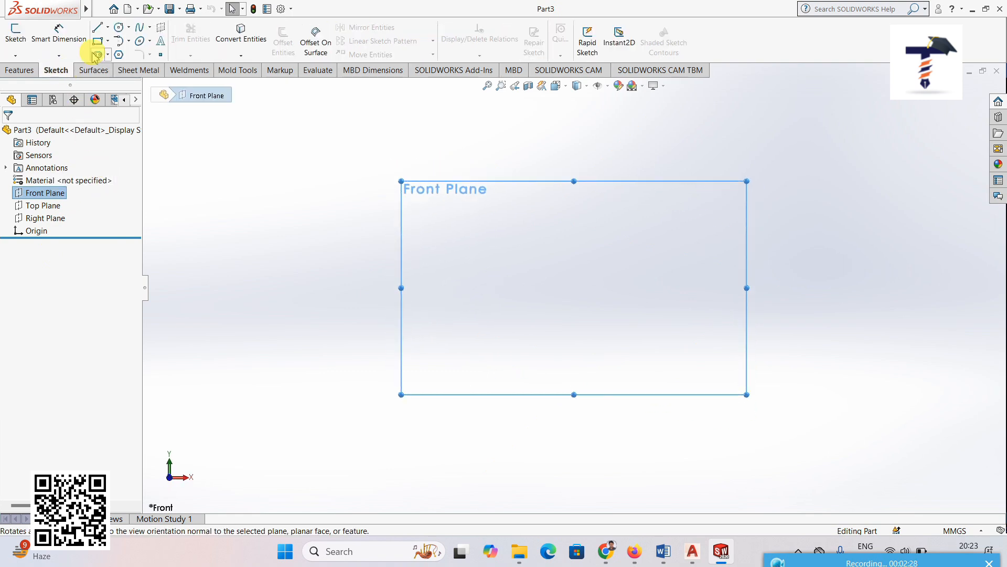
pyautogui.click(98, 42)
pyautogui.click(433, 201)
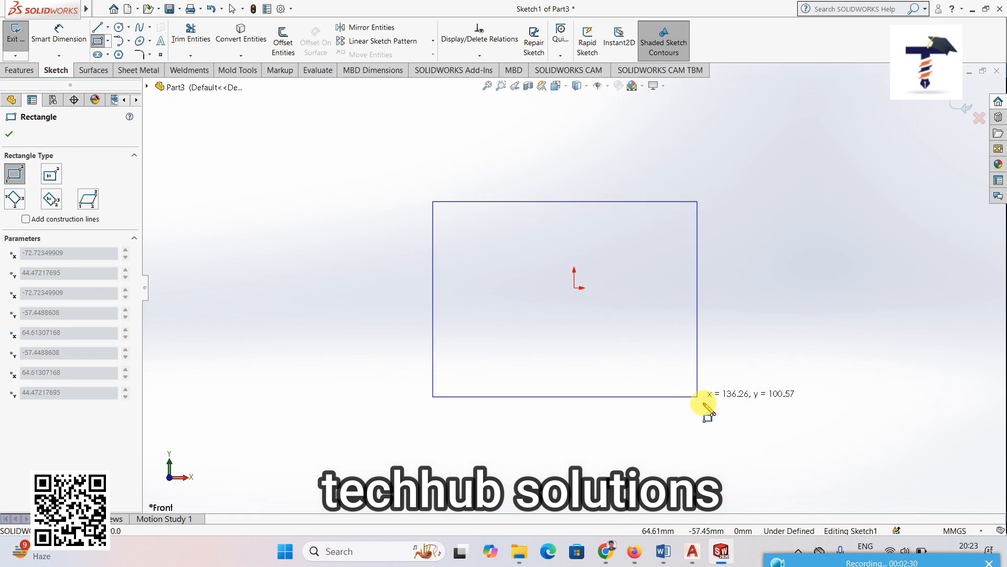
pyautogui.click(708, 407)
pyautogui.click(967, 107)
# Create a 2 mm thick Base Flange from the rectangle sketch, with a K-Factor of 0.5 and rectangular auto relief.
pyautogui.moveTo(742, 331); pyautogui.dragTo(717, 386, button='middle')
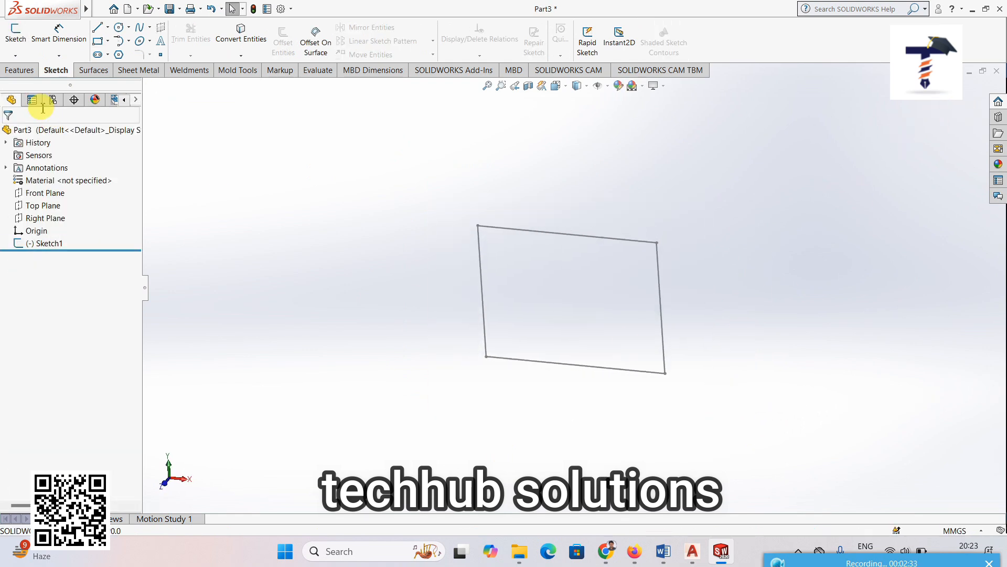
pyautogui.click(138, 70)
pyautogui.click(22, 39)
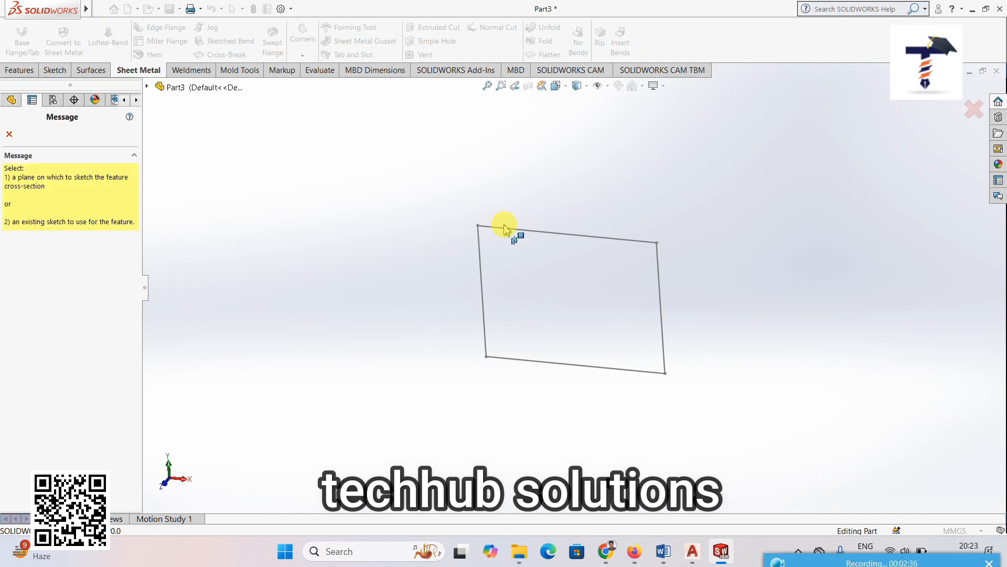
pyautogui.click(538, 236)
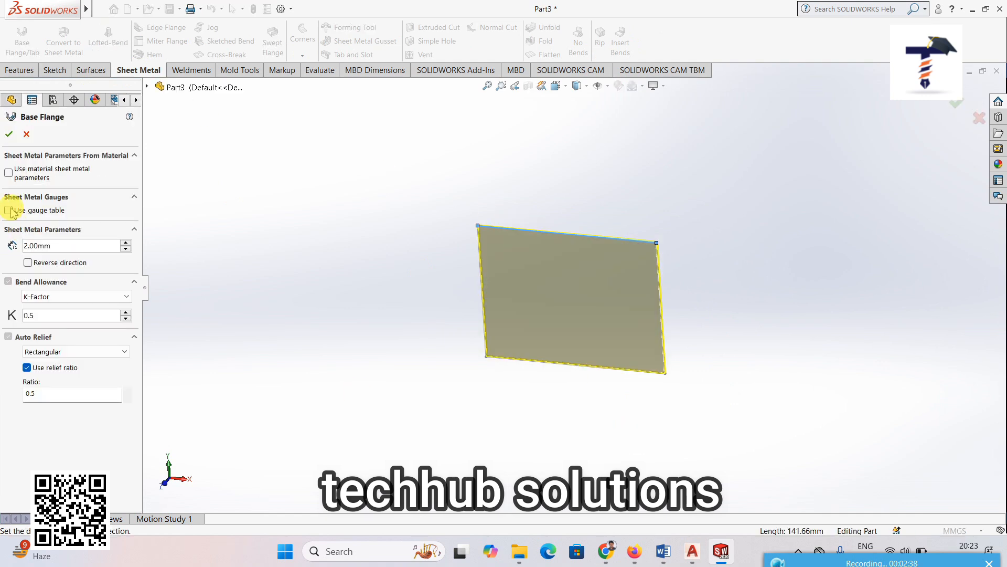
pyautogui.click(8, 135)
# Add a 90-degree Edge Flange 128 mm long to one edge of the plate, overriding the default bend radius with 3 mm.
pyautogui.moveTo(562, 405); pyautogui.dragTo(669, 351, button='middle')
pyautogui.scroll(-2, 694, 249)
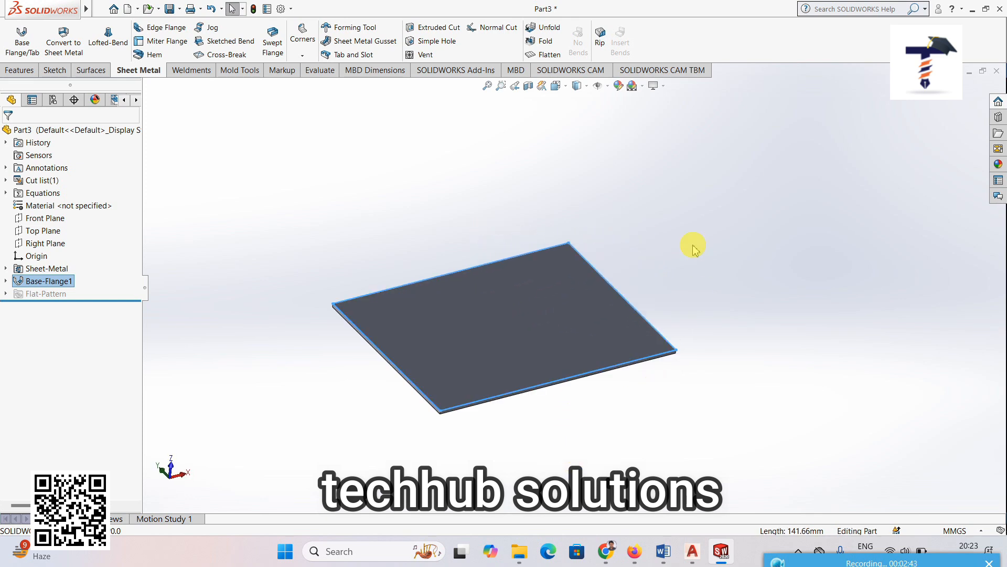
pyautogui.click(157, 29)
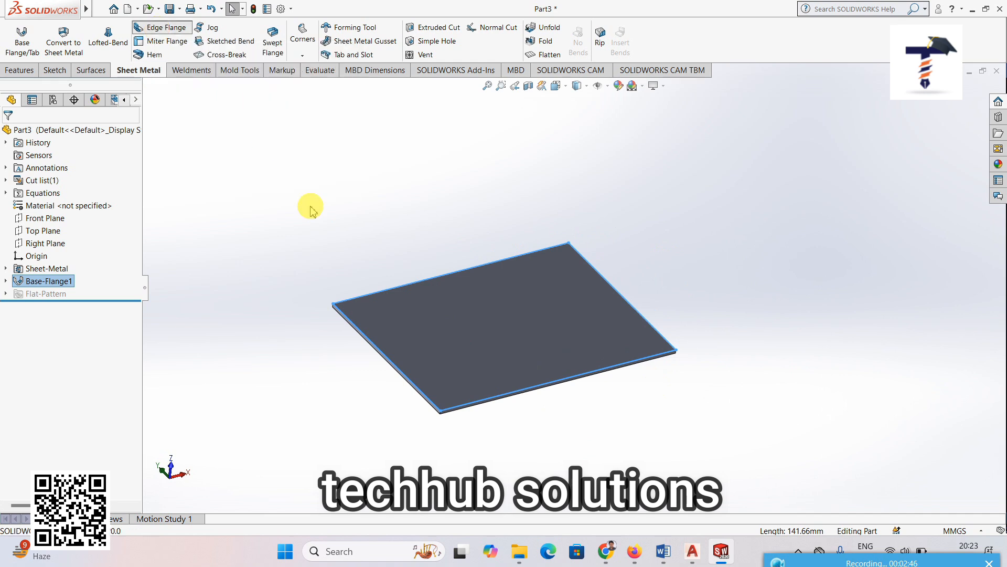
pyautogui.click(387, 359)
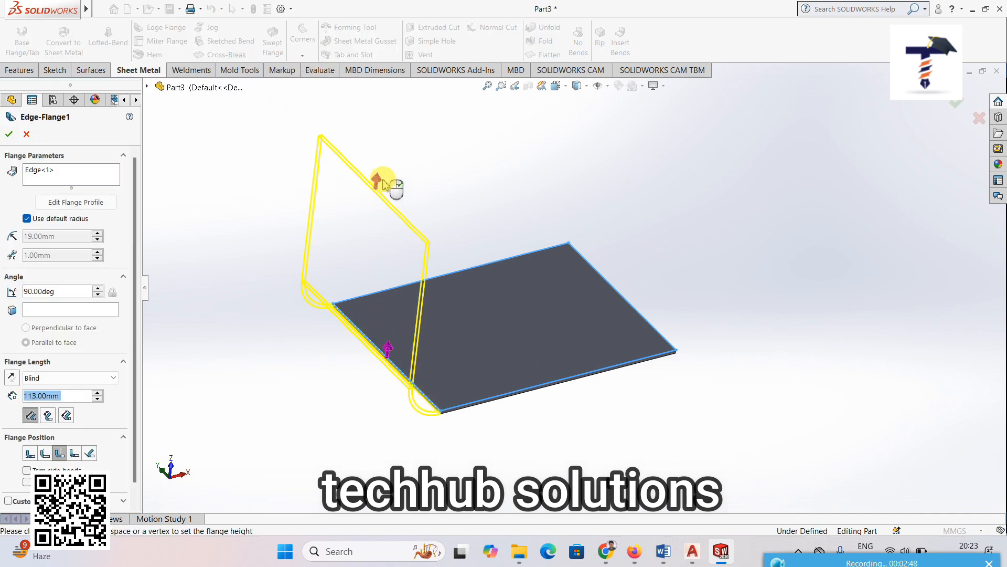
pyautogui.click(386, 163)
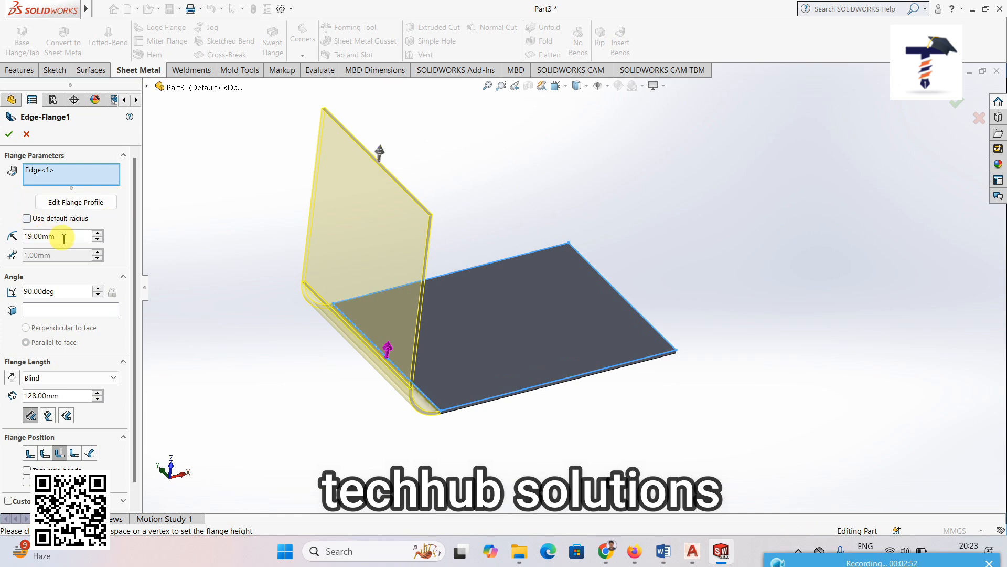
pyautogui.click(96, 240)
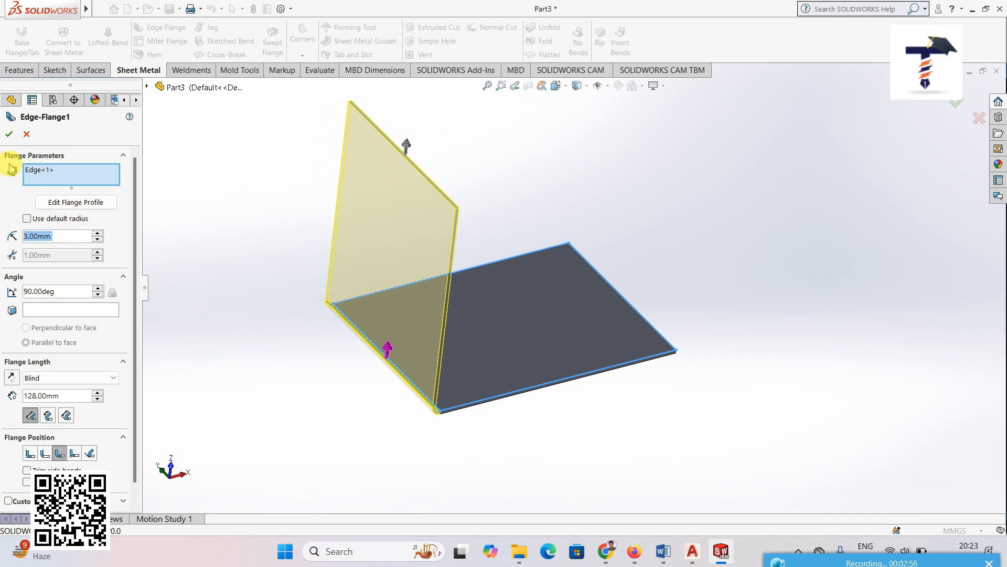
pyautogui.click(10, 133)
# Unfold the bend between the two flanges, keeping the base flange face fixed.
pyautogui.moveTo(639, 210); pyautogui.dragTo(619, 272, button='middle')
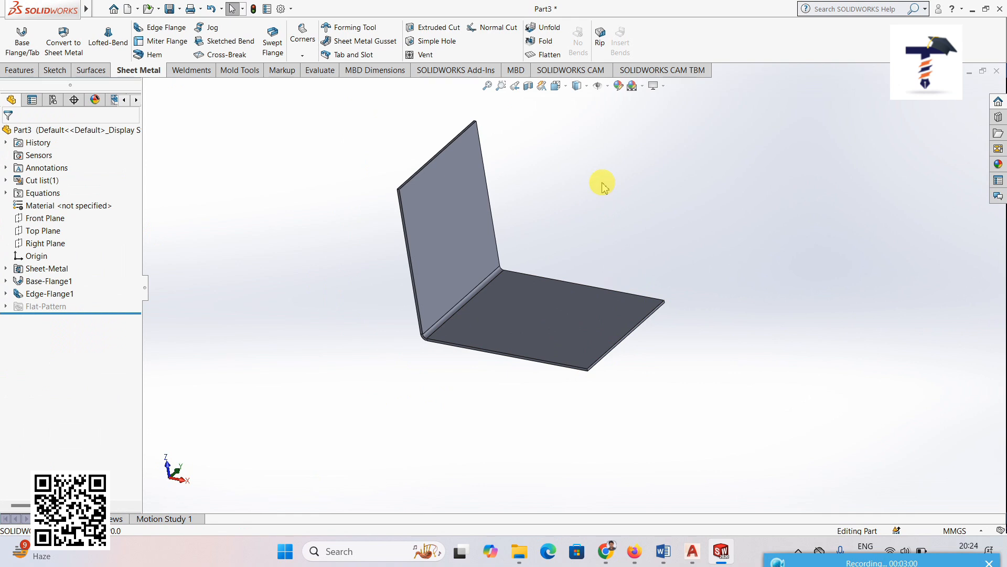
pyautogui.scroll(-2, 602, 186)
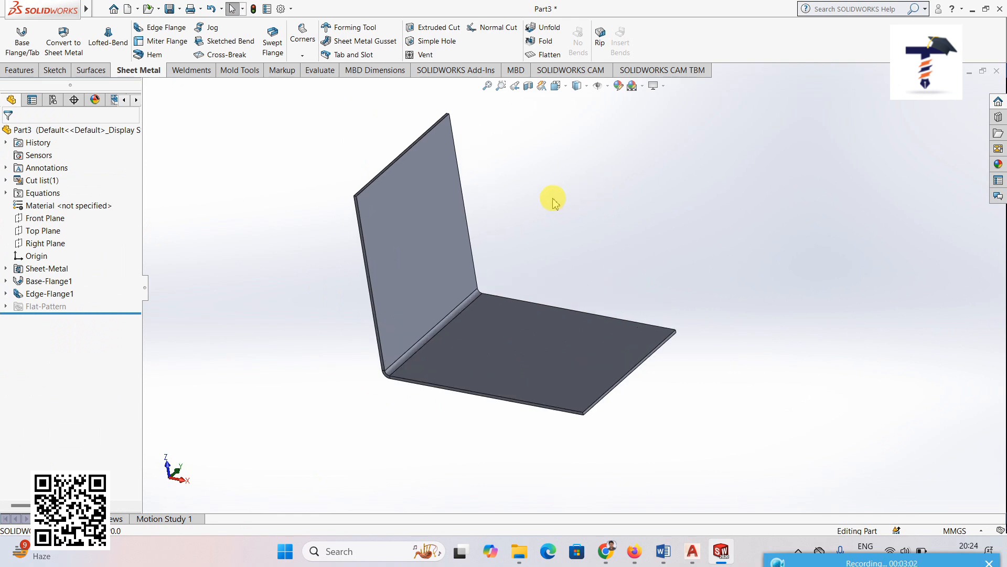
pyautogui.click(551, 33)
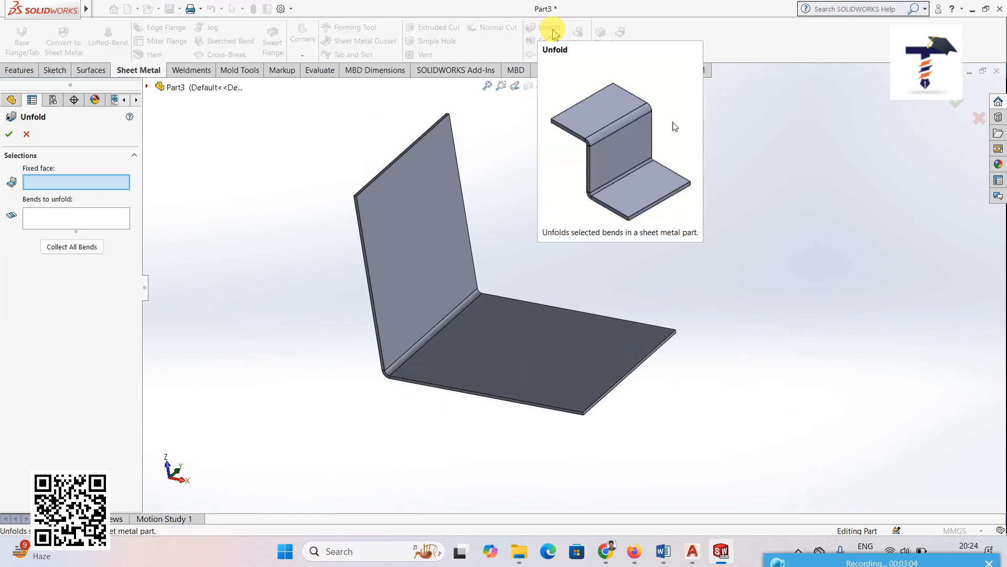
pyautogui.click(509, 385)
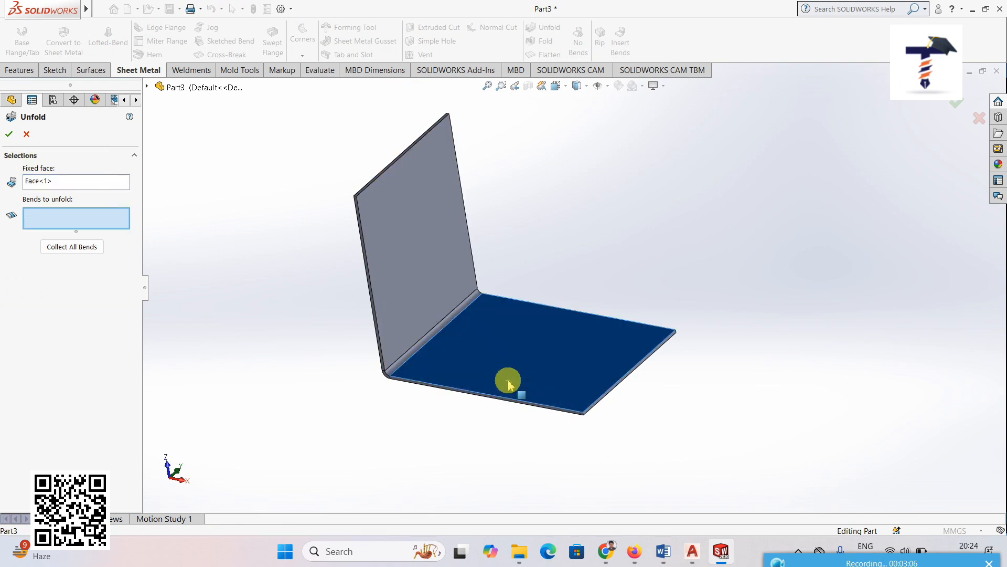
pyautogui.scroll(-3, 450, 345)
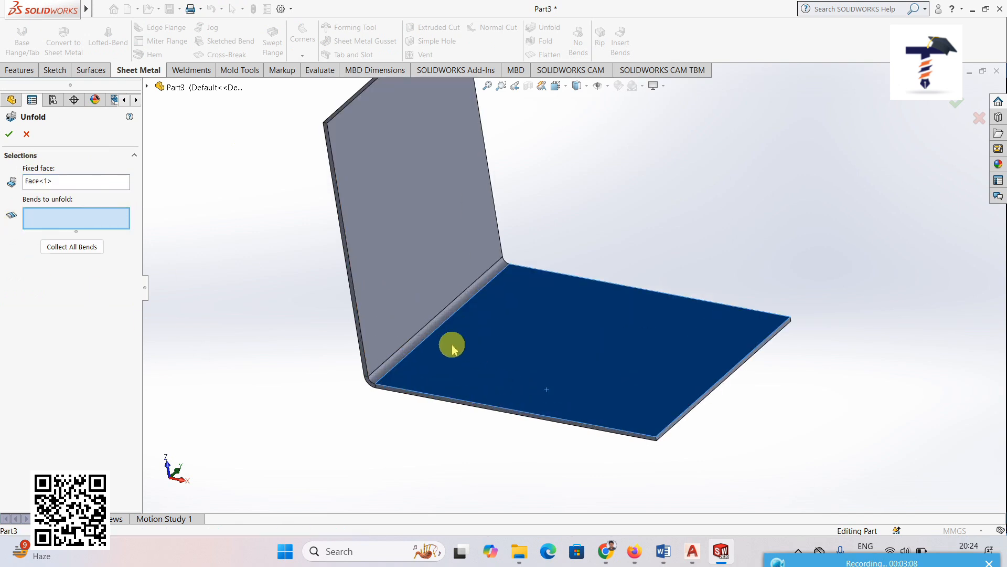
pyautogui.moveTo(391, 418); pyautogui.dragTo(470, 294, button='middle')
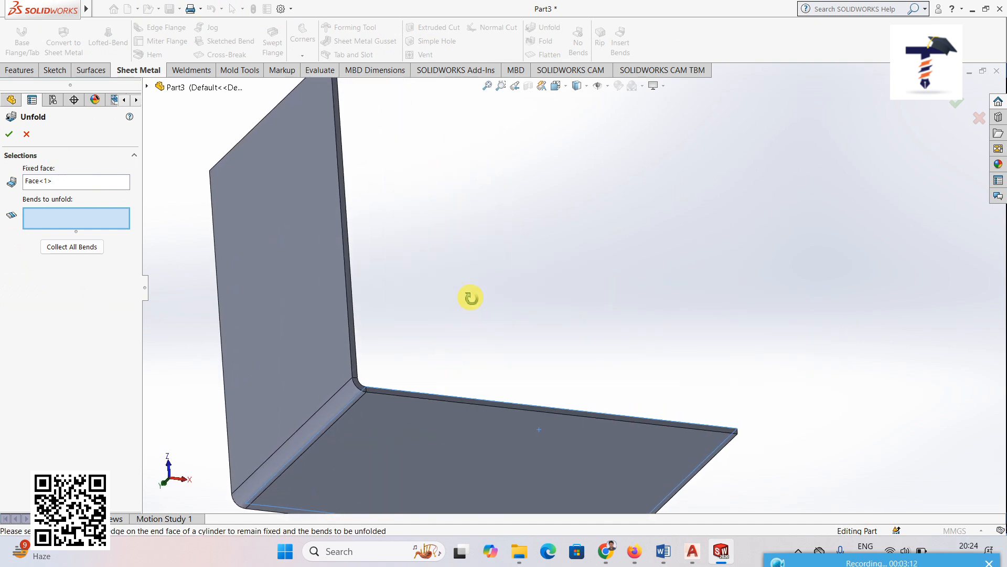
pyautogui.click(327, 418)
pyautogui.scroll(4, 412, 411)
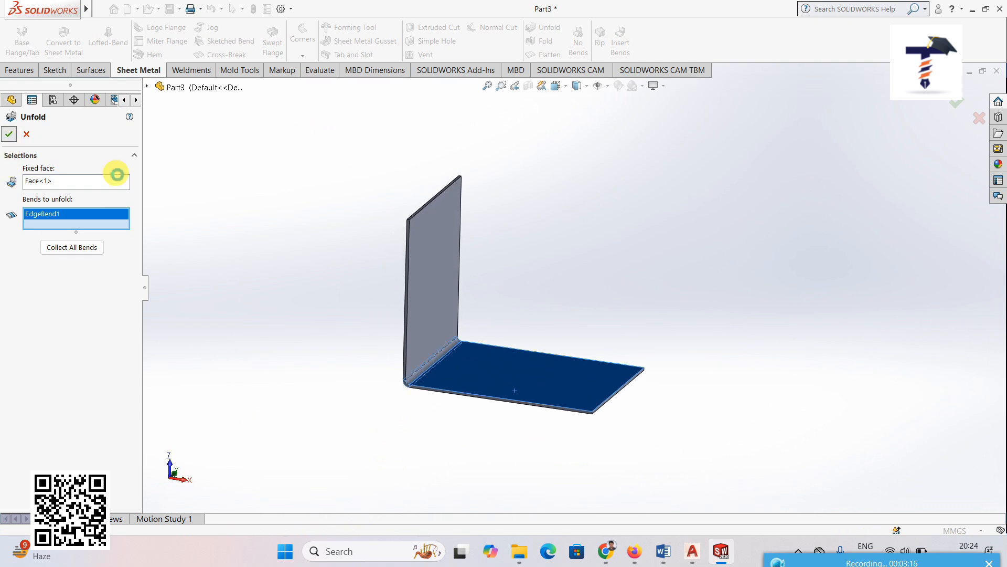
pyautogui.press('Return')
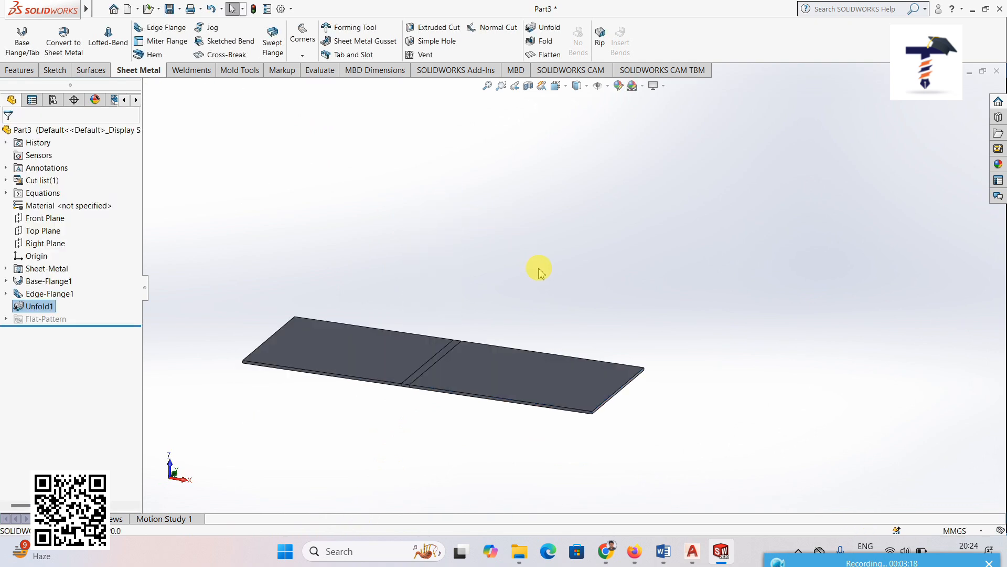
# Fold the flattened bend back up, using the base flange face as the fixed face.
pyautogui.scroll(-2, 534, 294)
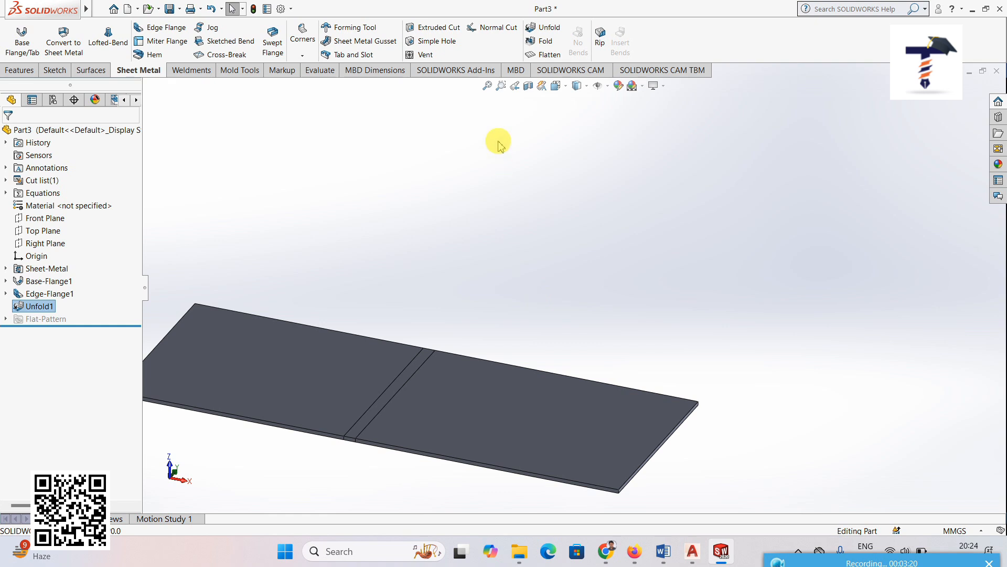
pyautogui.click(488, 86)
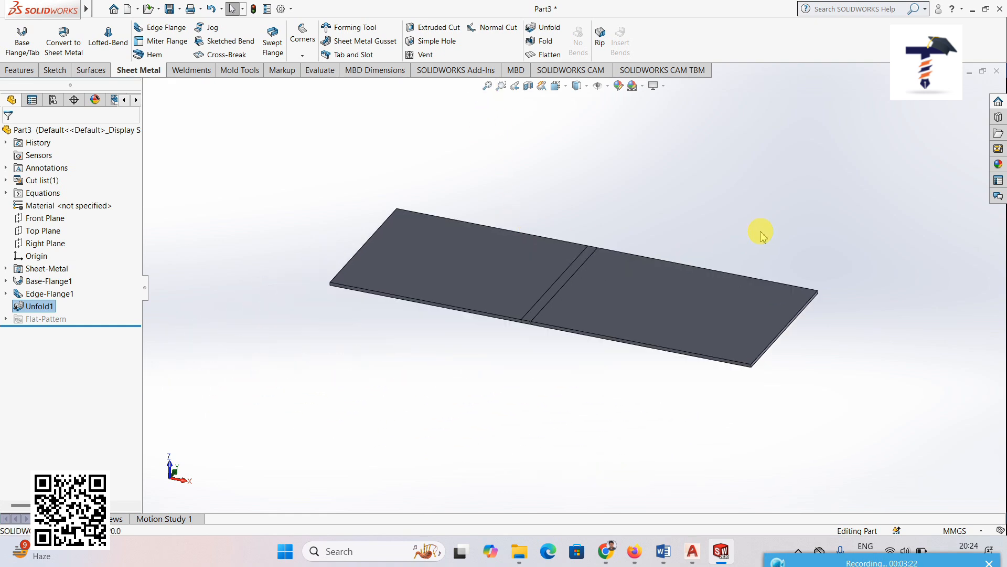
pyautogui.scroll(-3, 756, 232)
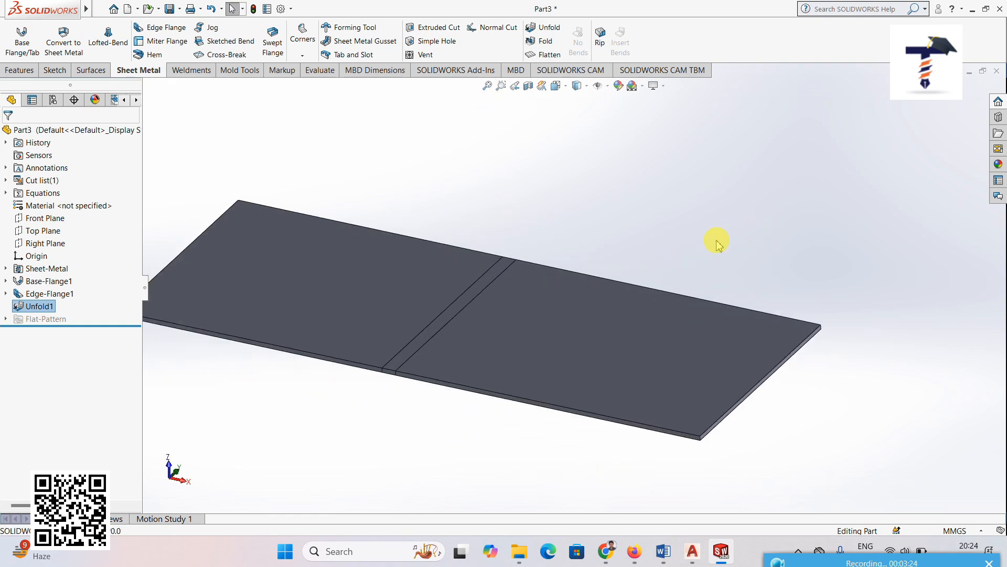
pyautogui.click(544, 45)
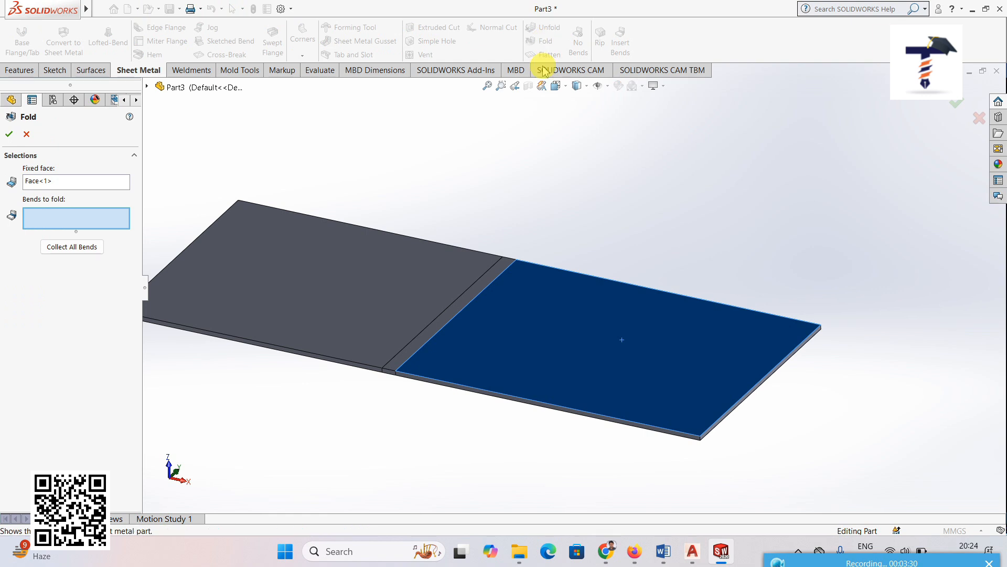
pyautogui.click(461, 308)
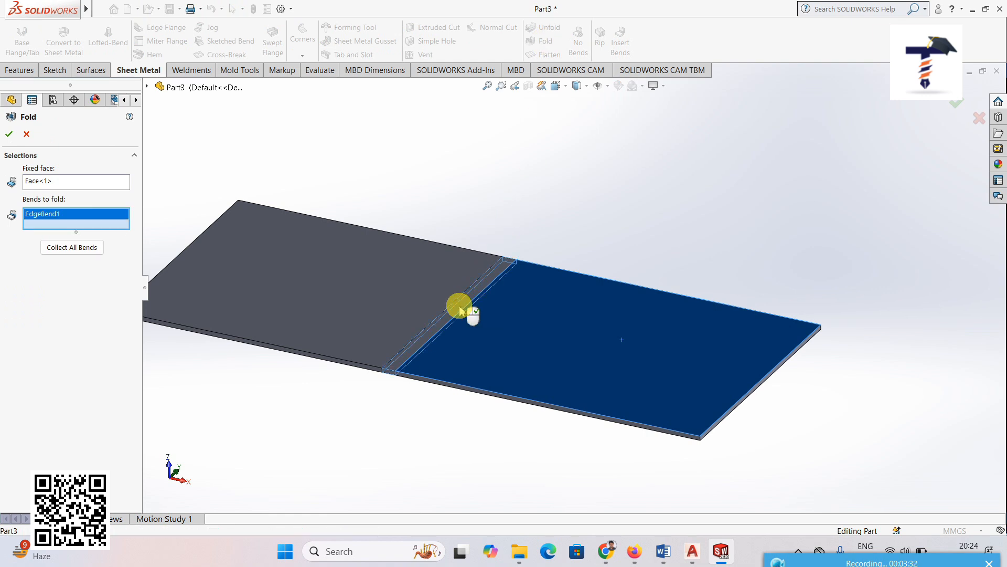
pyautogui.click(8, 134)
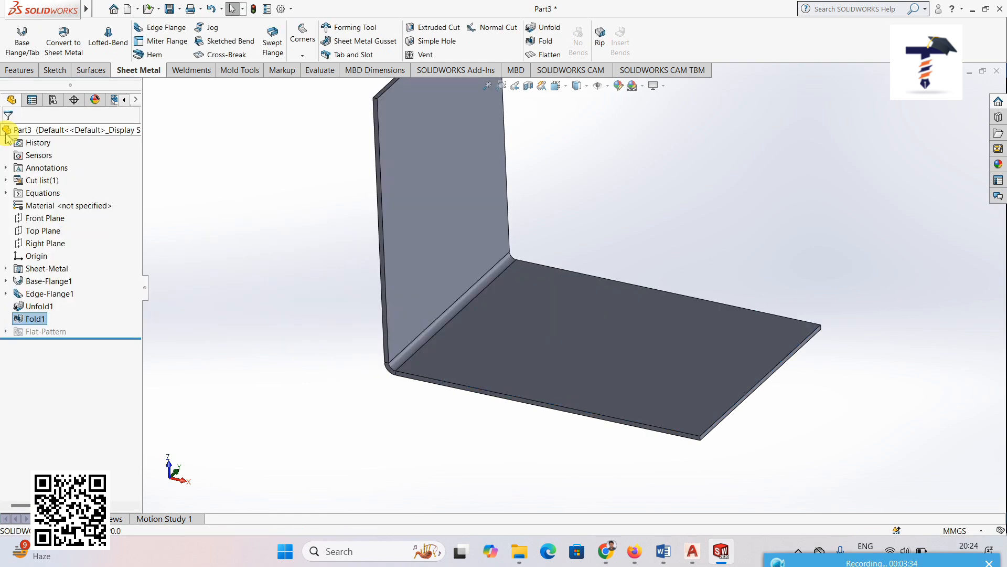
# Flatten the whole L-shaped part to inspect its flat pattern, and return it to the folded state.
pyautogui.click(488, 90)
pyautogui.moveTo(645, 299)
pyautogui.mouseDown(button='middle')
pyautogui.moveTo(646, 269)
pyautogui.moveTo(644, 285)
pyautogui.mouseUp(button='middle')
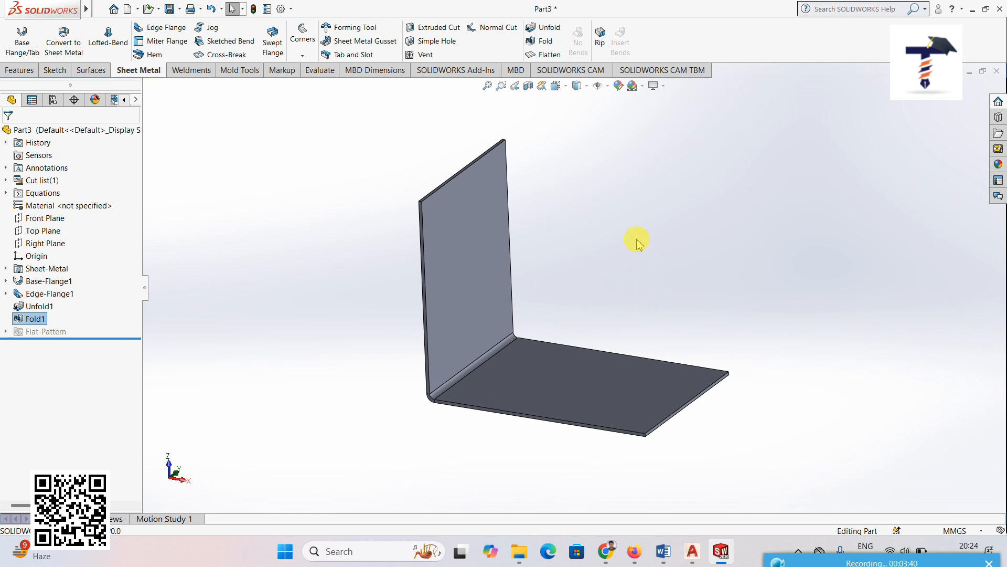
pyautogui.click(545, 54)
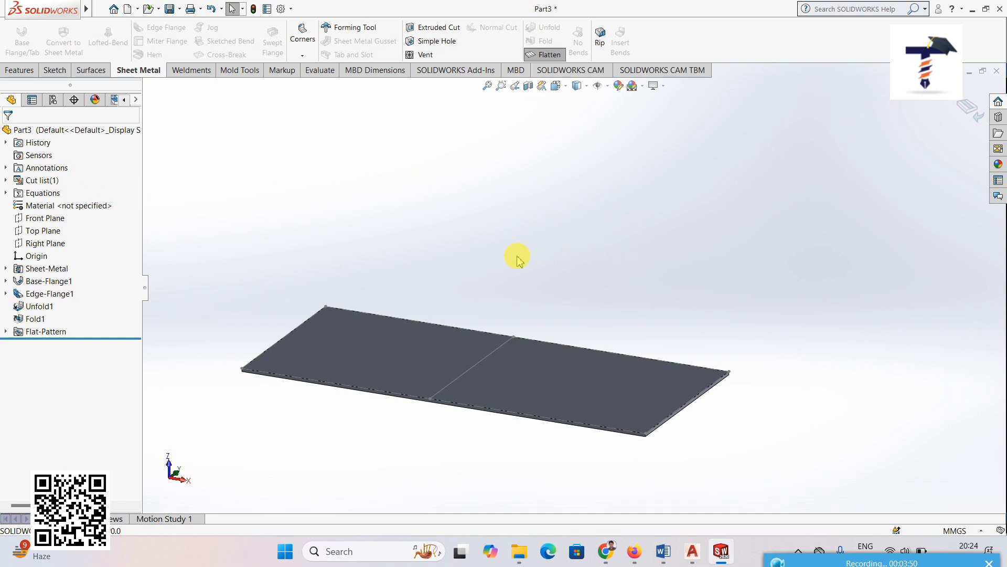
pyautogui.moveTo(517, 261); pyautogui.dragTo(514, 273, button='middle')
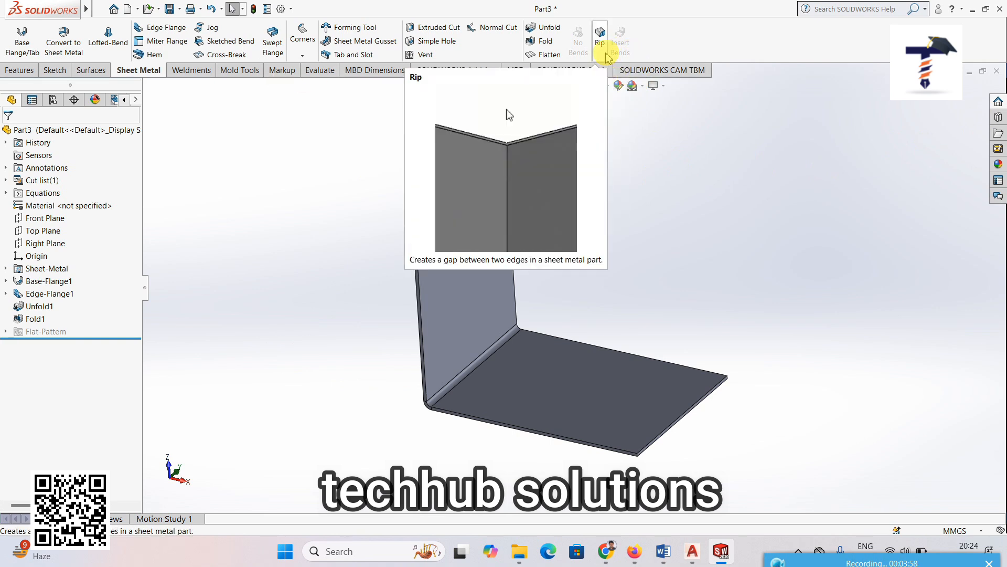
# Create another new part document and orient the view normal to its Front Plane.
pyautogui.click(98, 10)
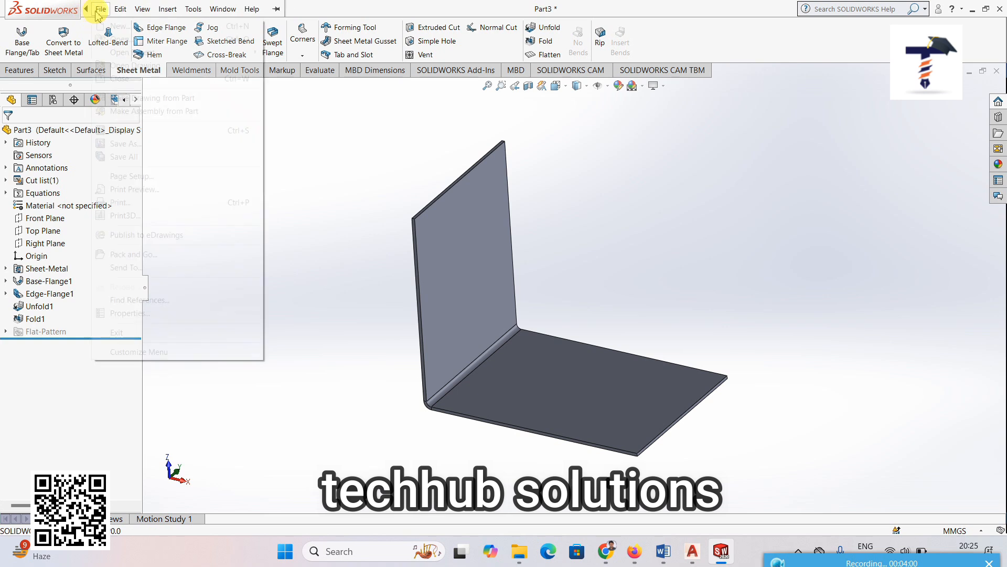
pyautogui.click(114, 28)
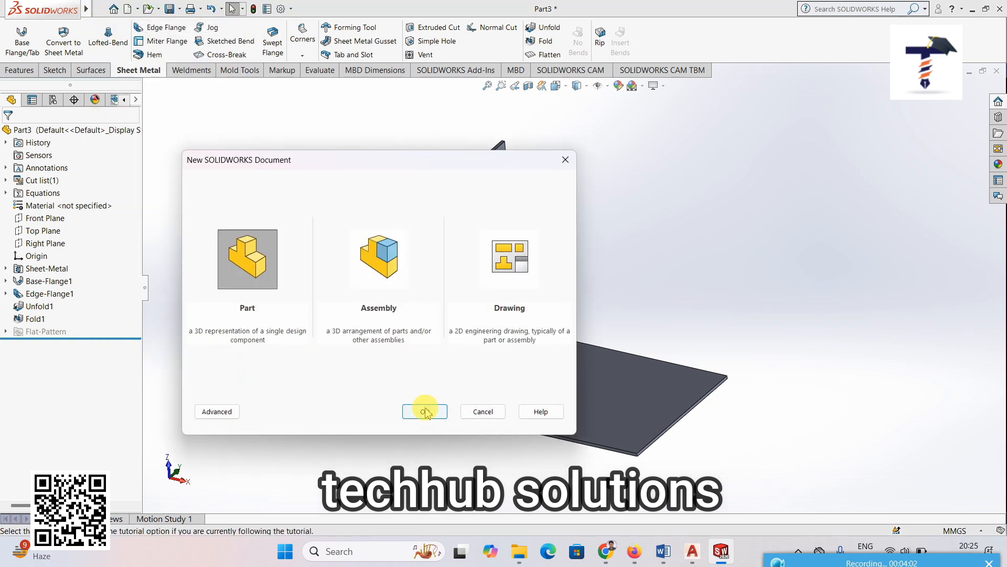
pyautogui.click(425, 412)
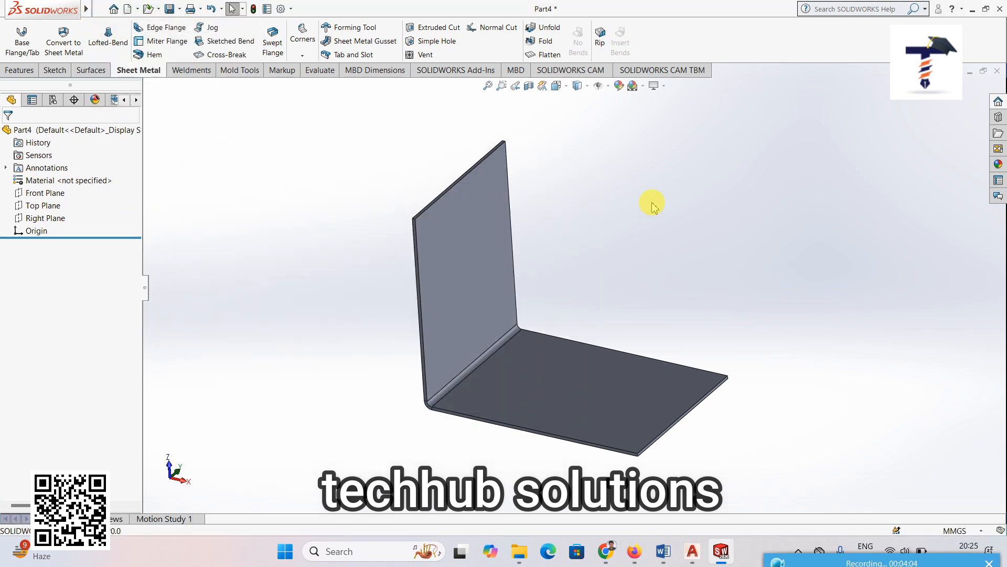
pyautogui.click(50, 193)
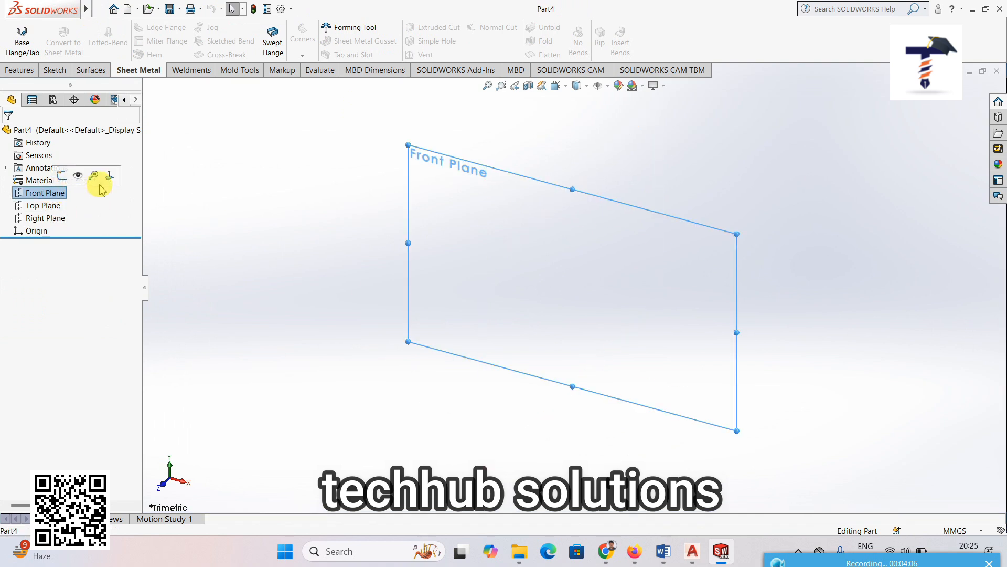
pyautogui.click(109, 174)
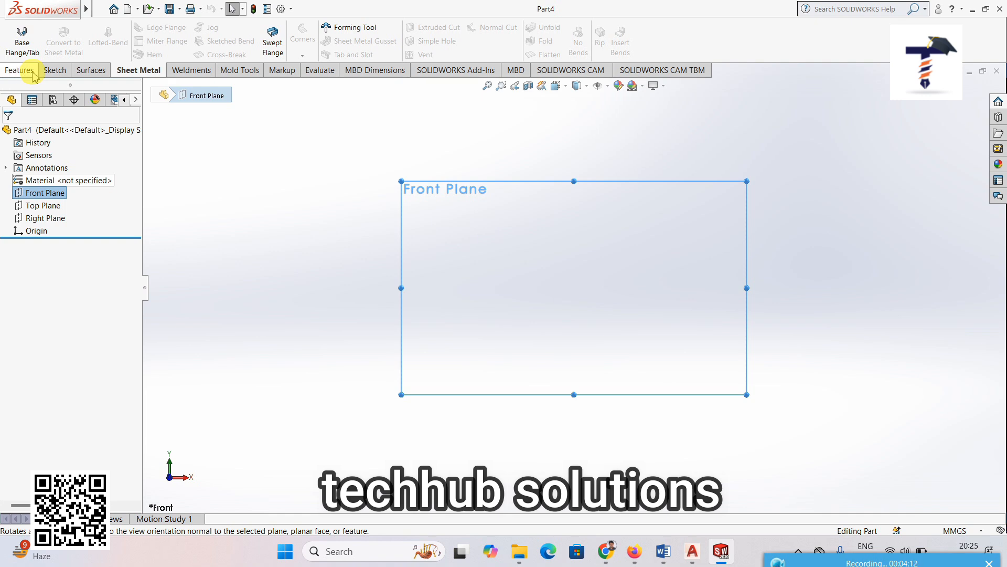
# Sketch a corner rectangle about 160 mm wide around the origin on the Front Plane, and exit the sketch.
pyautogui.click(55, 70)
pyautogui.click(97, 41)
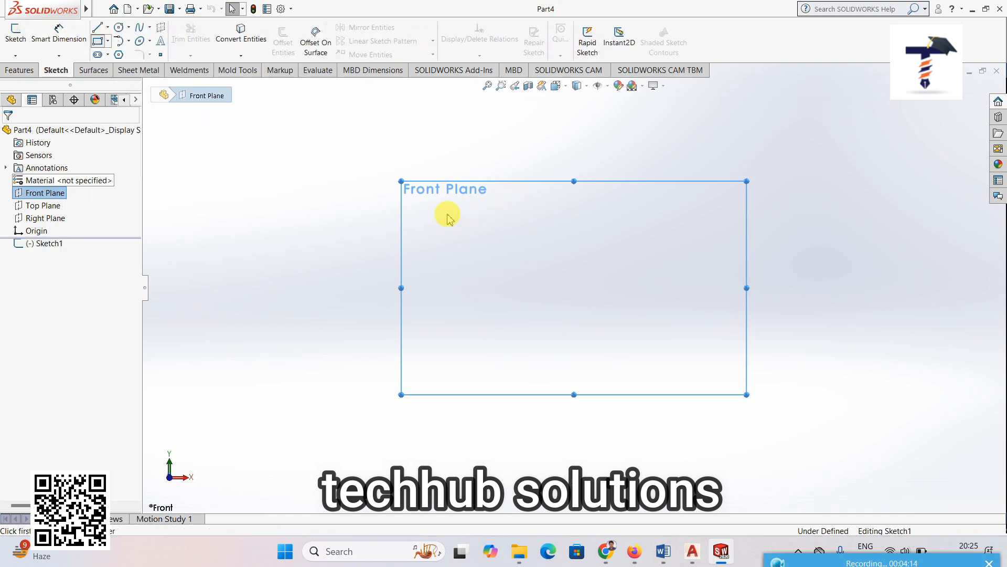
pyautogui.click(429, 200)
pyautogui.click(738, 404)
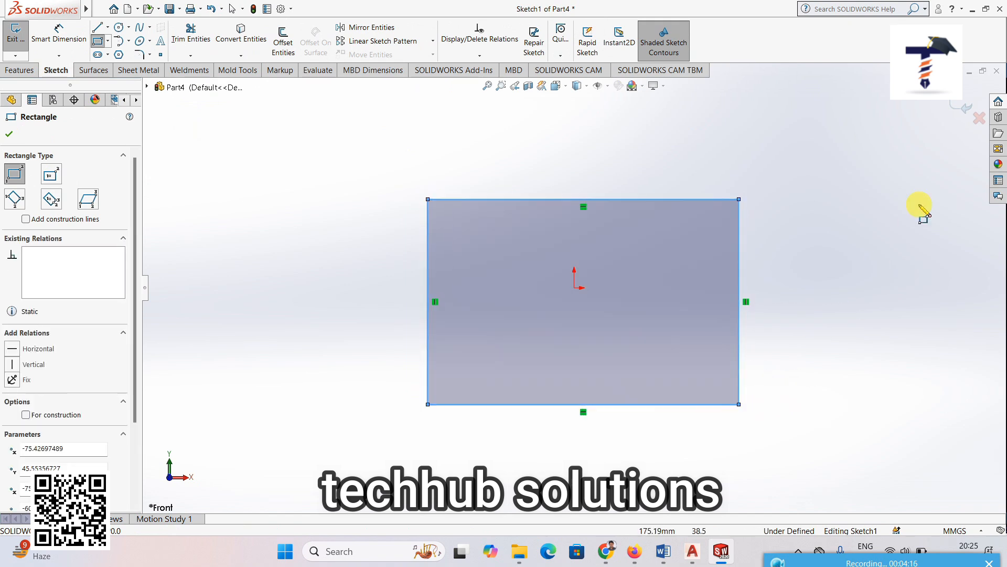
pyautogui.click(966, 109)
pyautogui.moveTo(796, 328)
pyautogui.mouseDown(button='middle')
pyautogui.moveTo(769, 382)
pyautogui.moveTo(592, 336)
pyautogui.mouseUp(button='middle')
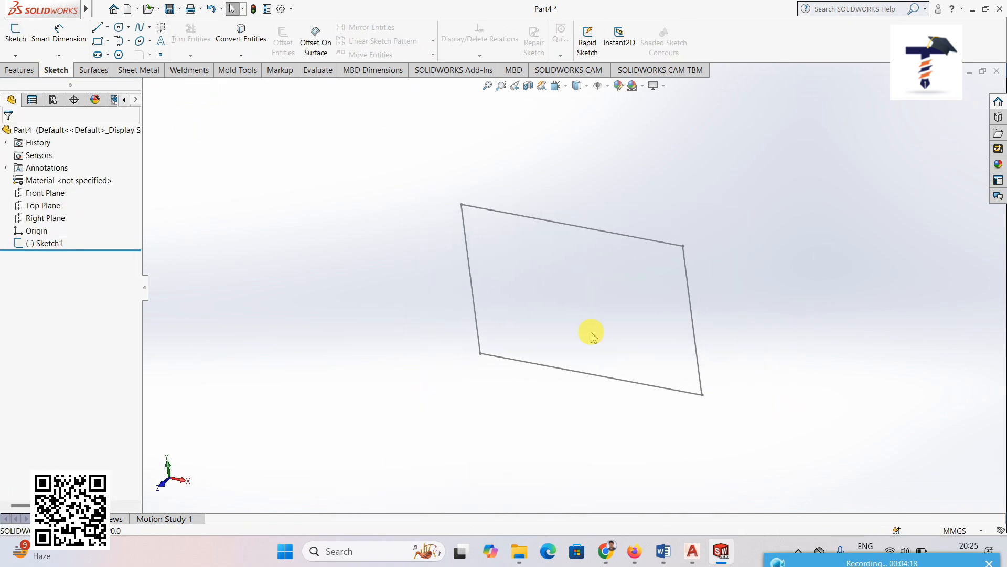
# Extrude the rectangle sketch forward by freehand into a deep solid block.
pyautogui.click(21, 70)
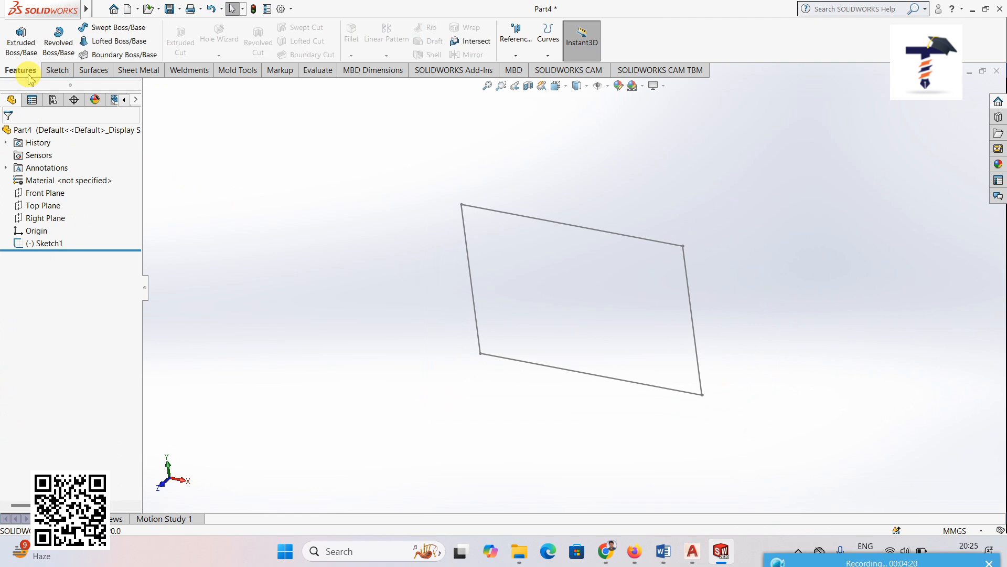
pyautogui.click(23, 40)
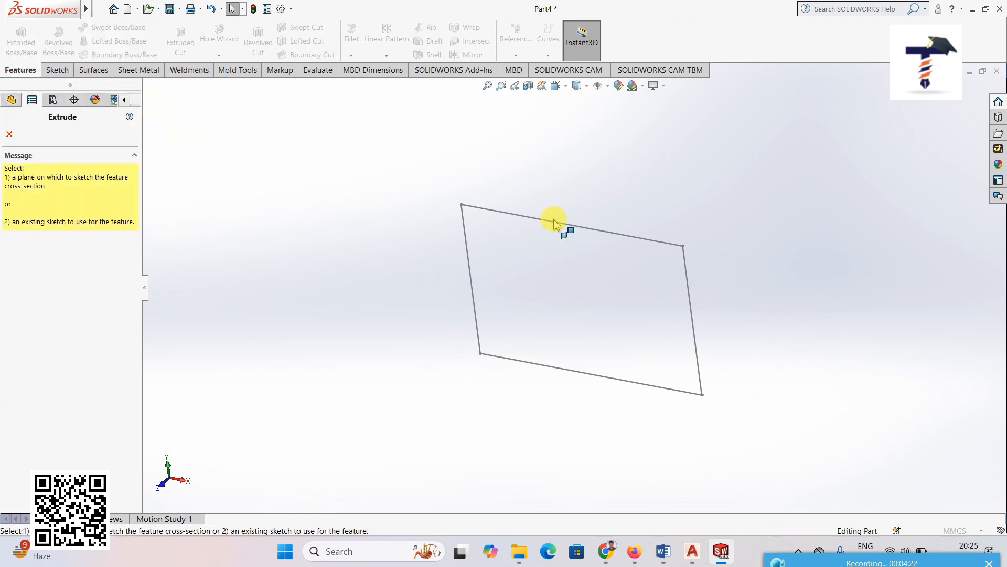
pyautogui.click(551, 221)
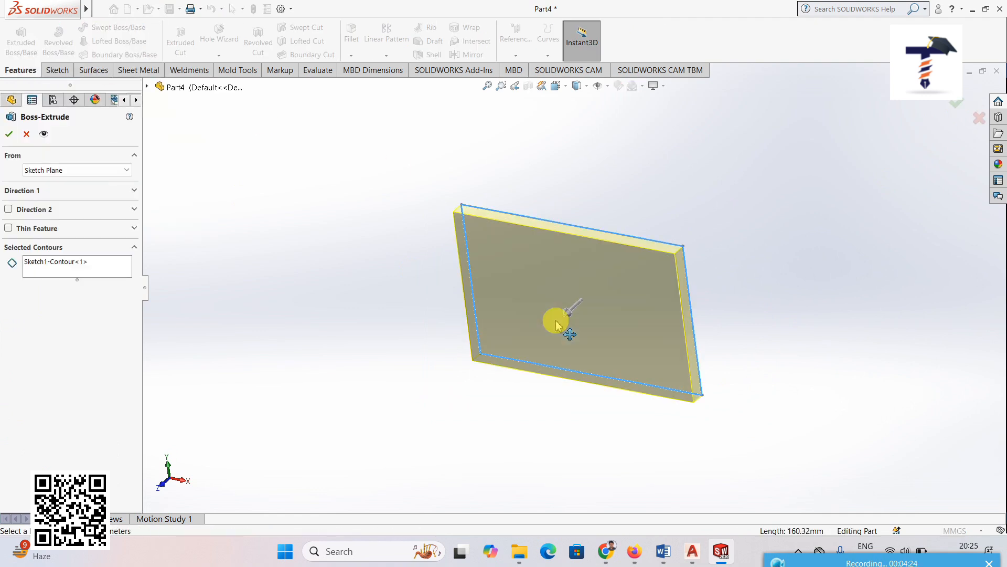
pyautogui.moveTo(563, 322); pyautogui.dragTo(447, 423)
pyautogui.click(9, 134)
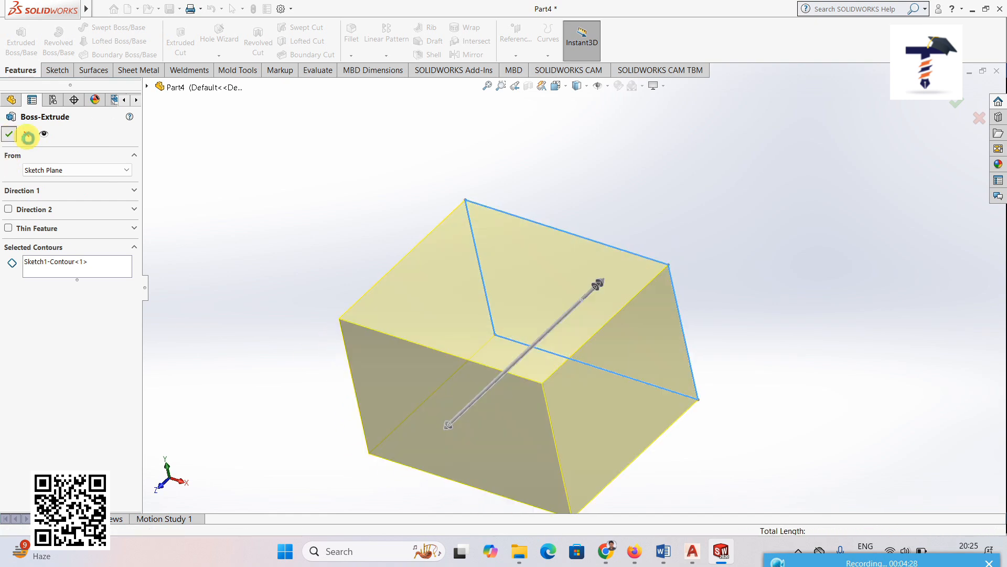
pyautogui.scroll(1, 545, 195)
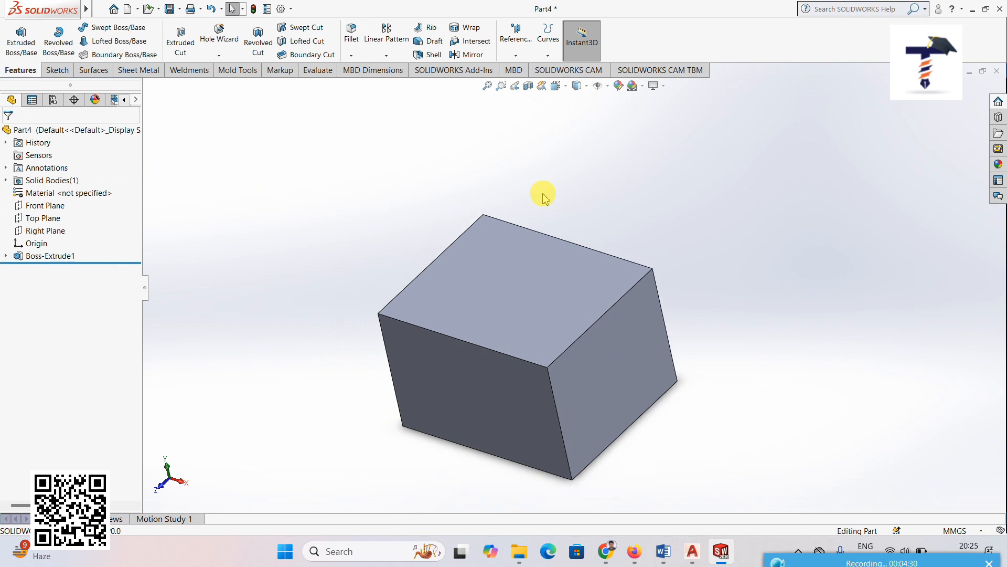
pyautogui.moveTo(544, 195); pyautogui.dragTo(560, 184, button='middle')
pyautogui.scroll(-1, 662, 212)
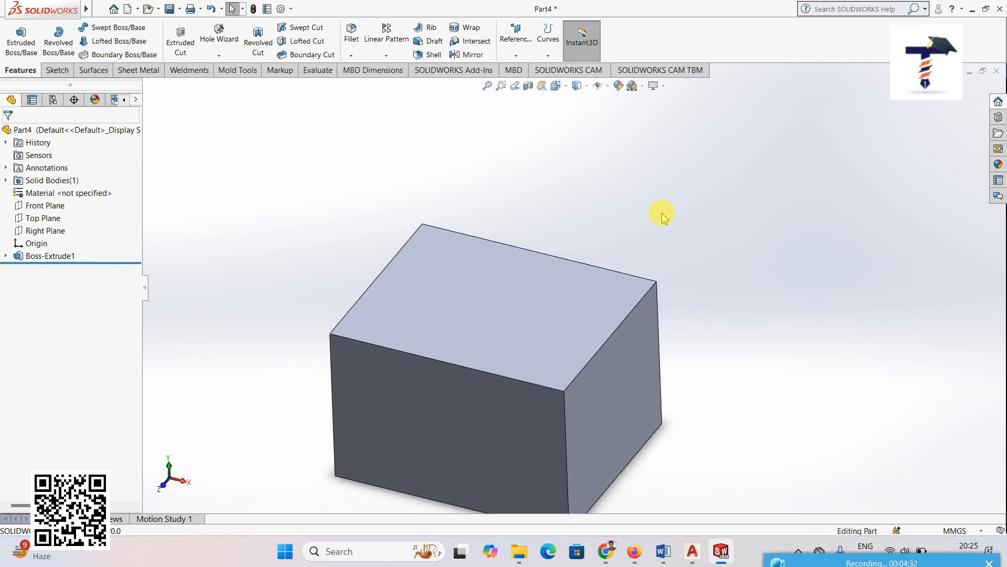
# Shell the block with a 2 mm wall thickness, removing the top face to make an open box.
pyautogui.click(429, 55)
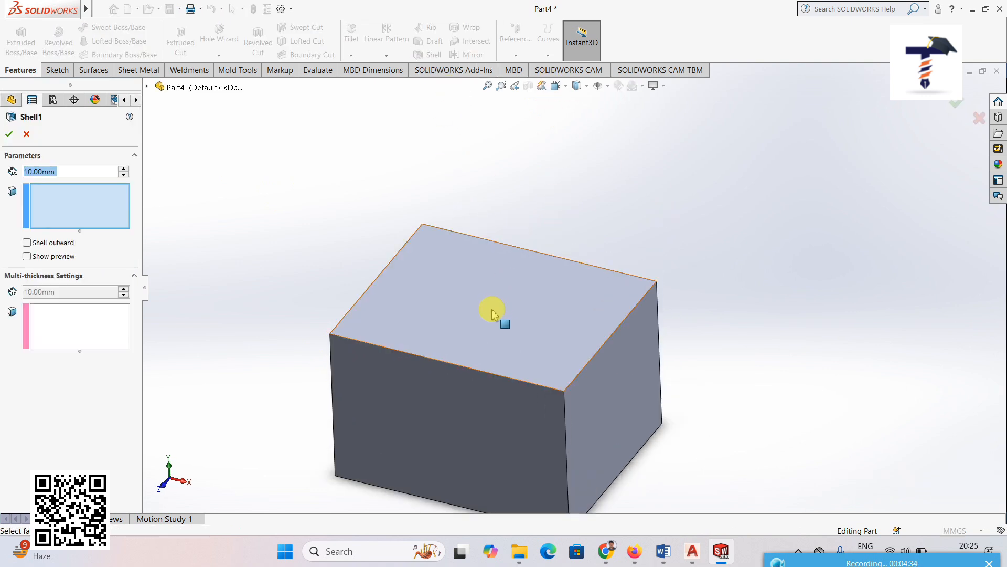
pyautogui.click(516, 342)
pyautogui.moveTo(515, 342); pyautogui.dragTo(516, 356, button='middle')
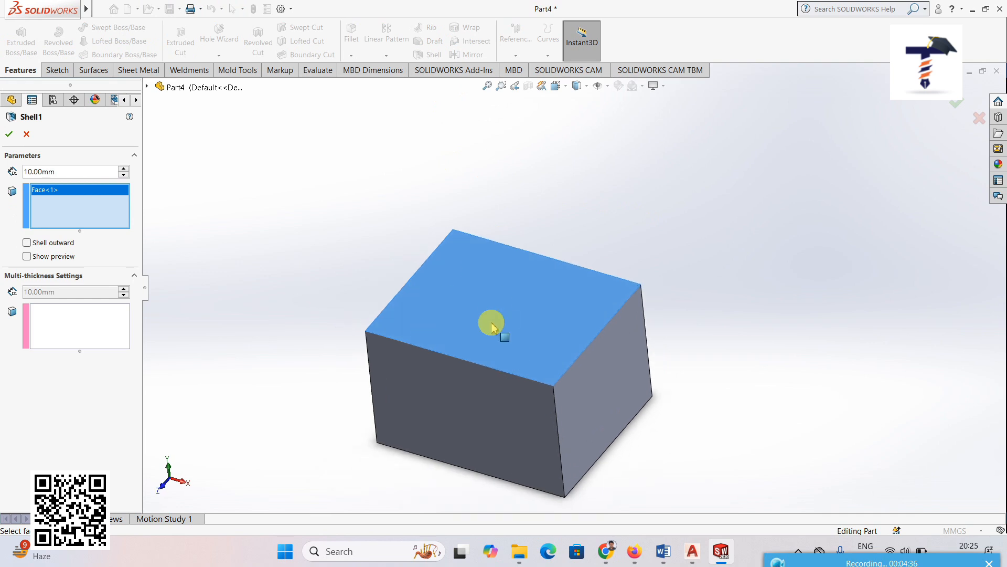
pyautogui.doubleClick(70, 172)
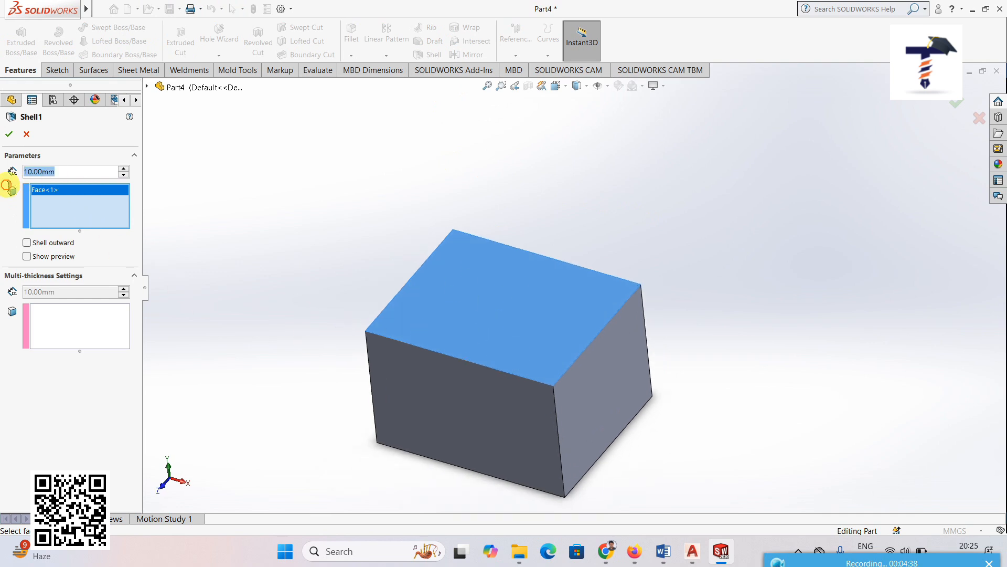
pyautogui.write('2')
pyautogui.press('Return')
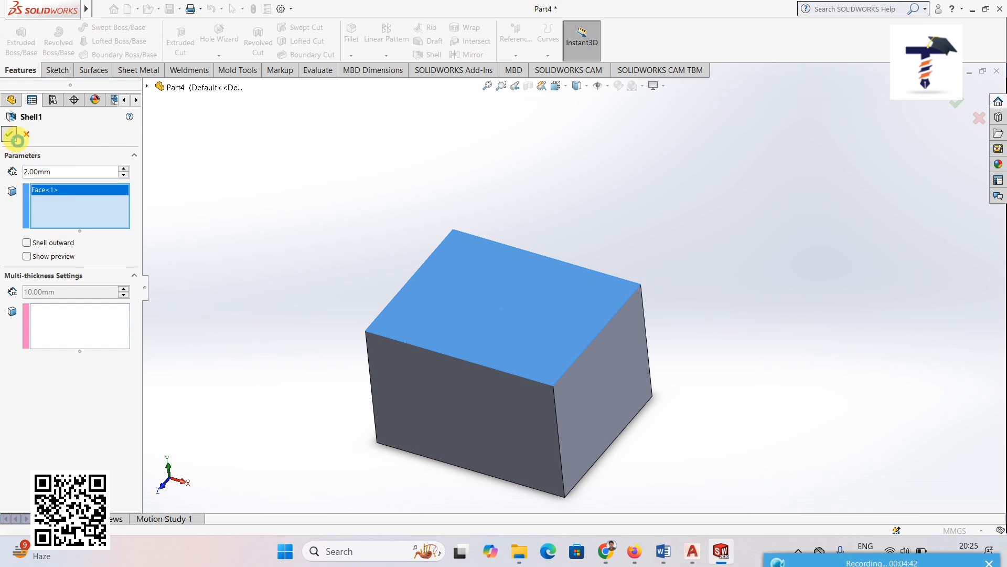
pyautogui.click(9, 135)
pyautogui.moveTo(307, 242); pyautogui.dragTo(371, 267, button='middle')
pyautogui.scroll(-2, 602, 410)
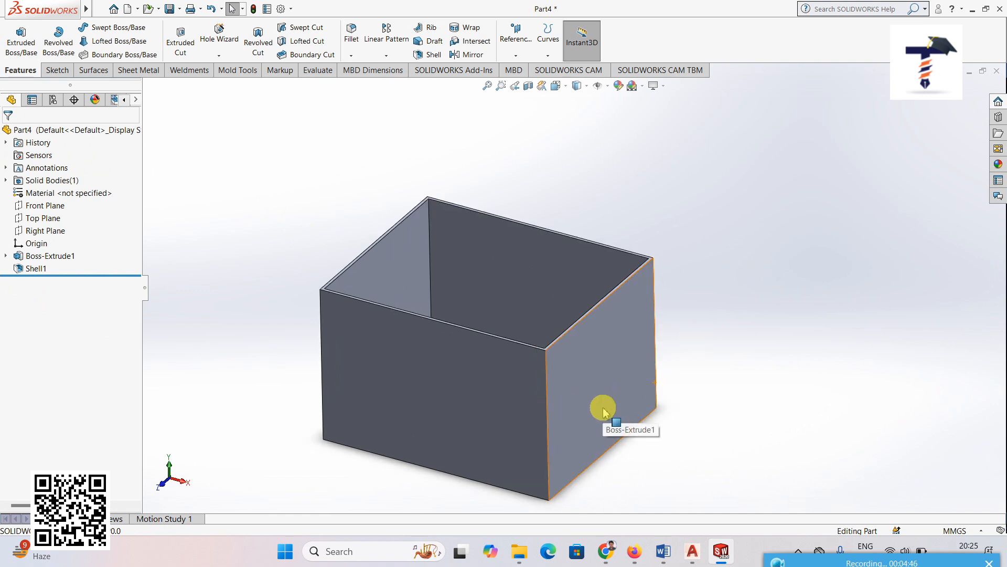
# Start Insert Bends on the box with its inside bottom face as the fixed face.
pyautogui.click(140, 73)
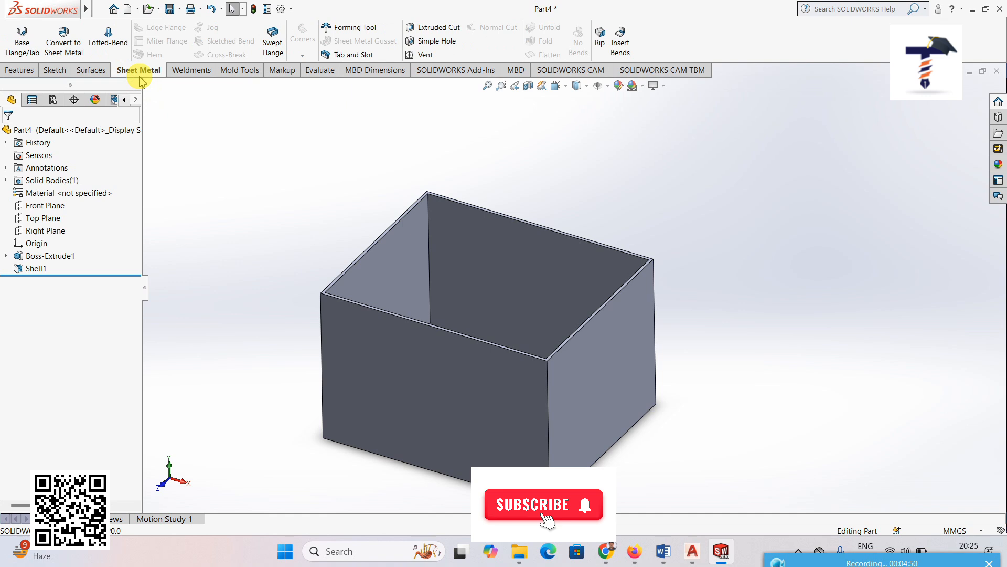
pyautogui.click(622, 56)
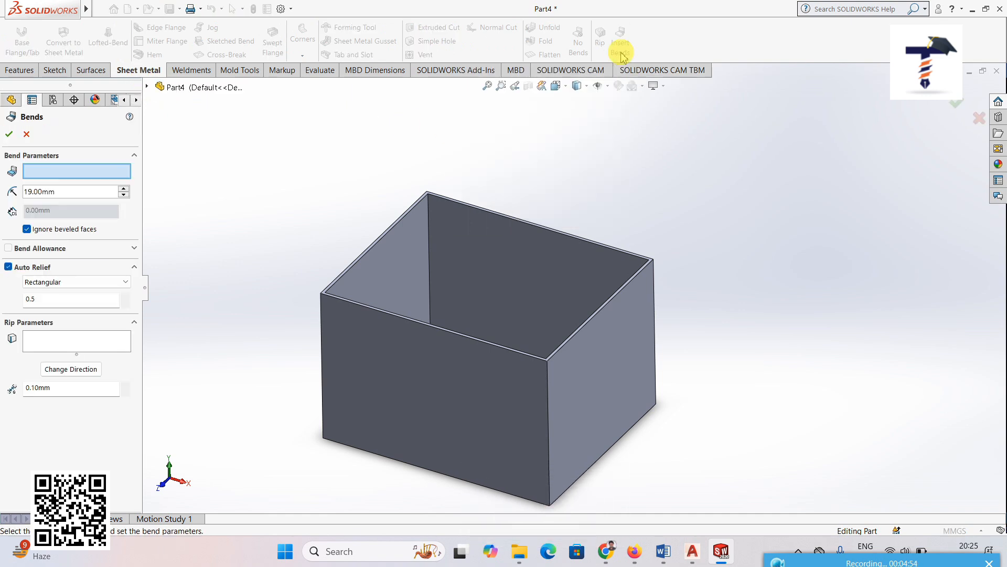
pyautogui.moveTo(573, 295); pyautogui.dragTo(514, 349, button='middle')
pyautogui.click(509, 351)
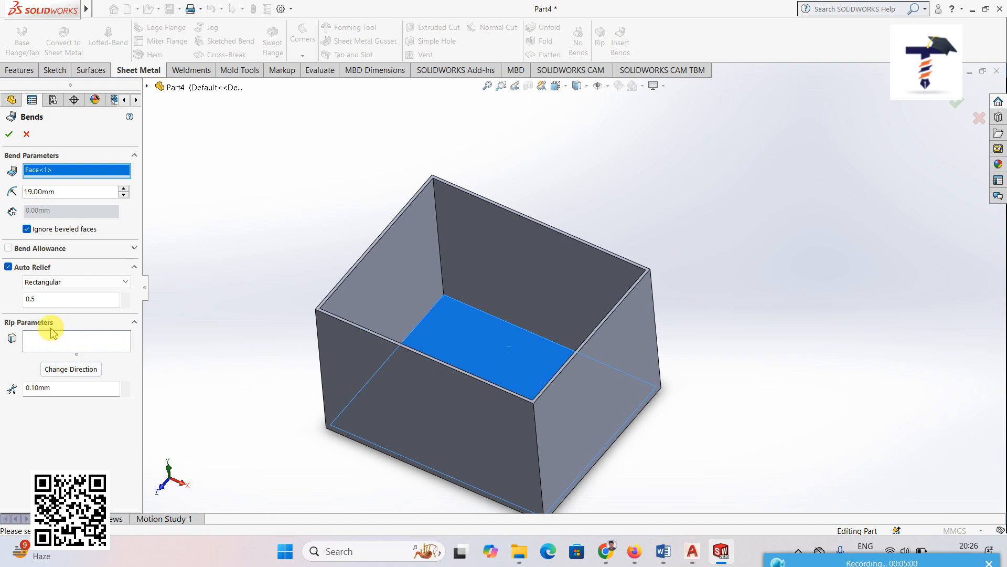
# Add the four vertical corner edges as rip edges and apply the bends, accepting the auto relief cuts.
pyautogui.click(58, 345)
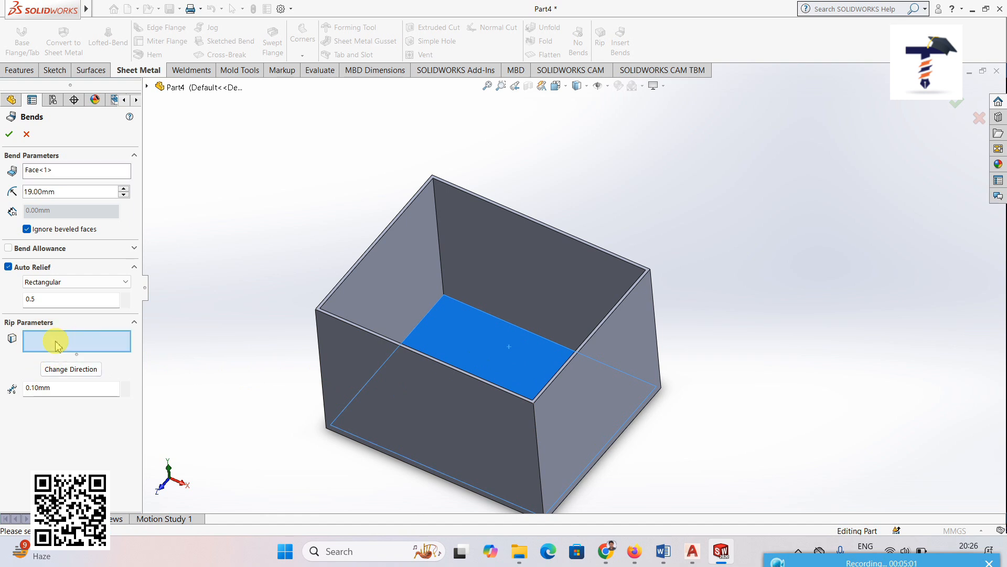
pyautogui.click(439, 251)
pyautogui.moveTo(490, 341); pyautogui.dragTo(576, 473, button='middle')
pyautogui.click(571, 299)
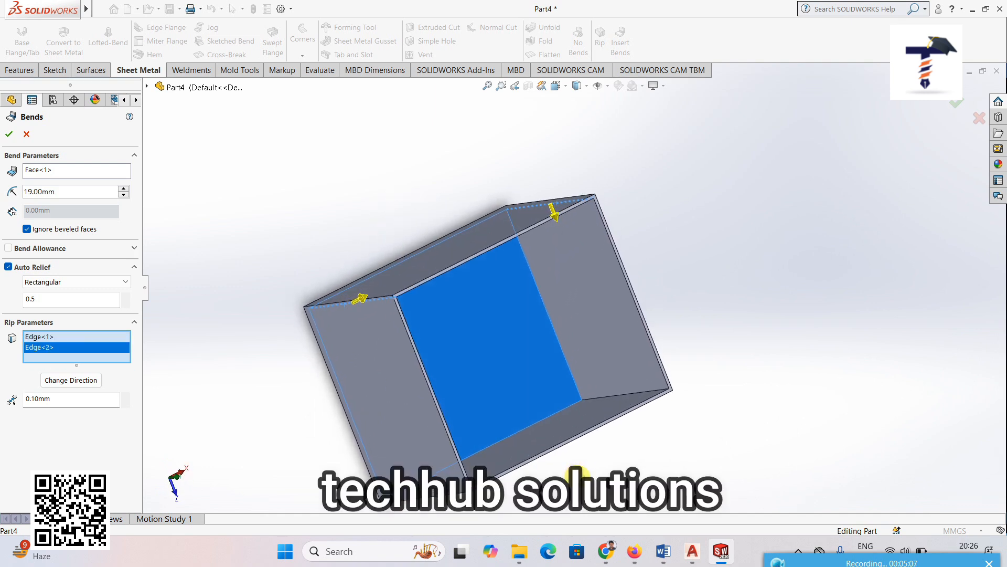
pyautogui.click(619, 399)
pyautogui.moveTo(612, 398); pyautogui.dragTo(627, 411, button='middle')
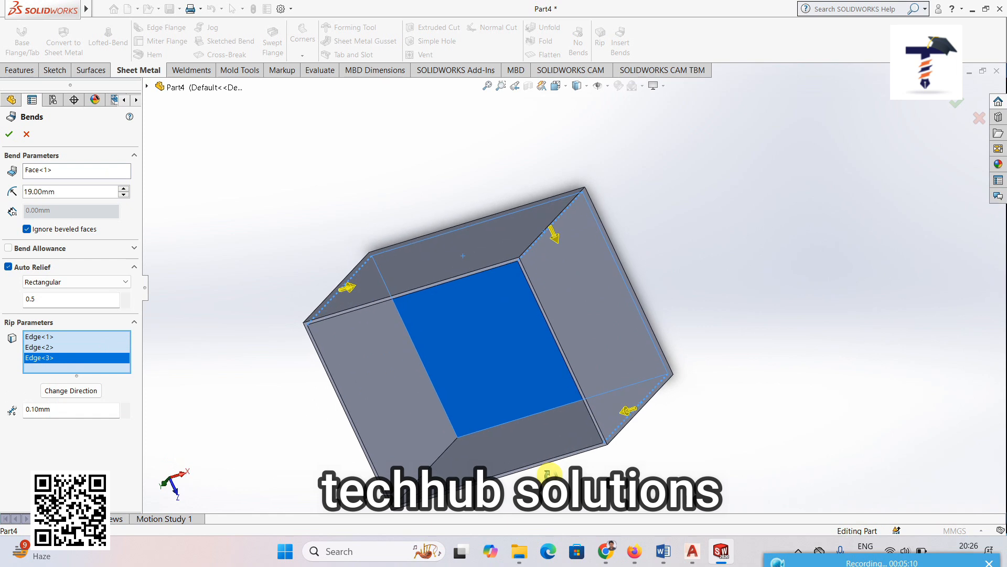
pyautogui.click(442, 458)
pyautogui.moveTo(442, 458); pyautogui.dragTo(549, 302, button='middle')
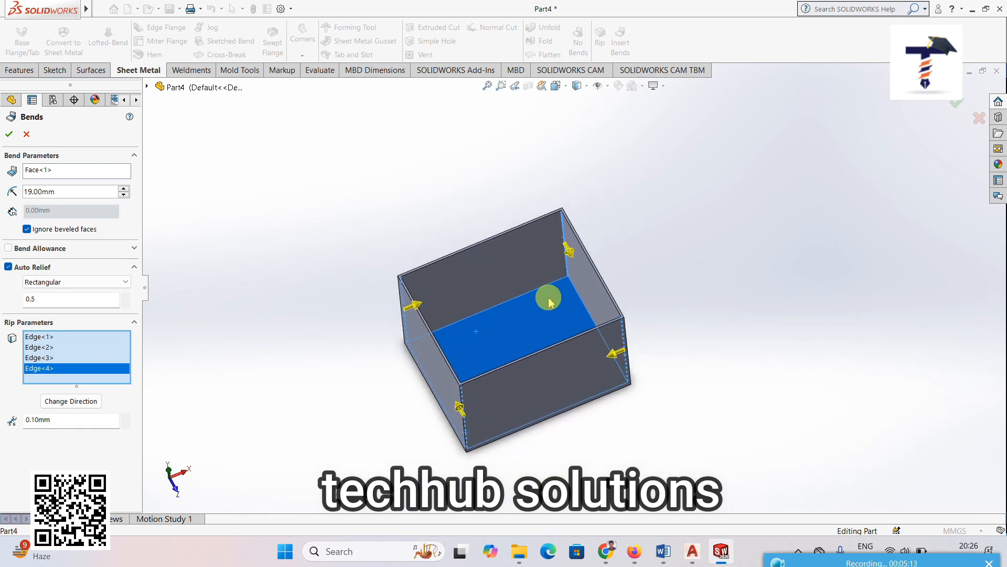
pyautogui.click(10, 135)
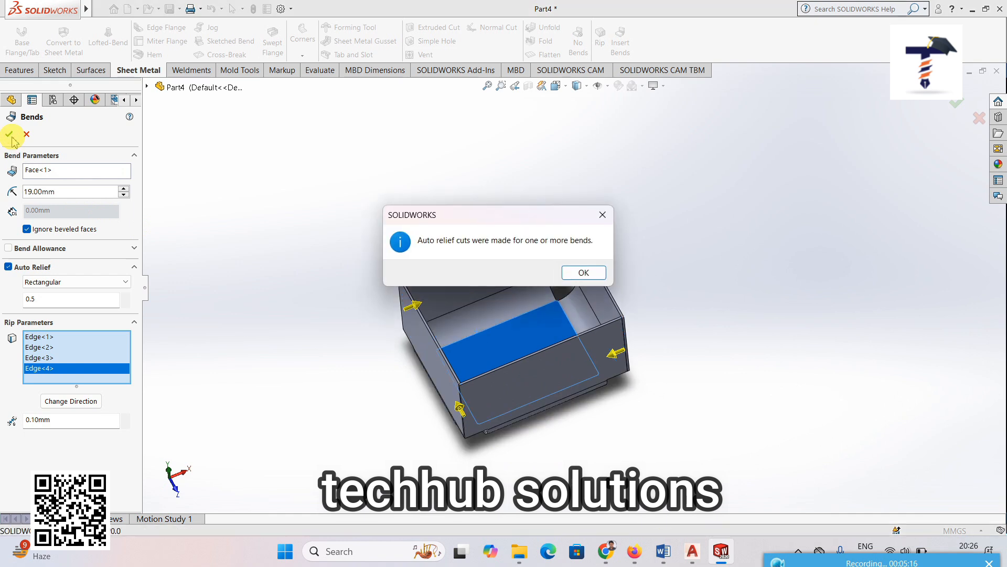
pyautogui.click(593, 274)
# Show the box without its bends using No Bends, and undo that to bring the bends back.
pyautogui.moveTo(643, 421); pyautogui.dragTo(688, 382, button='middle')
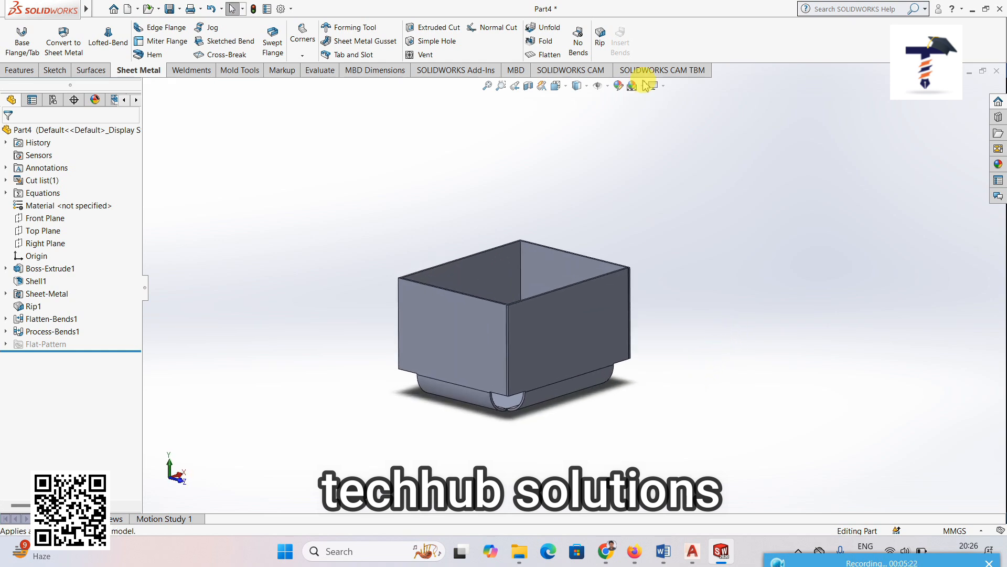
pyautogui.scroll(-3, 596, 367)
pyautogui.moveTo(593, 379); pyautogui.dragTo(596, 416, button='middle')
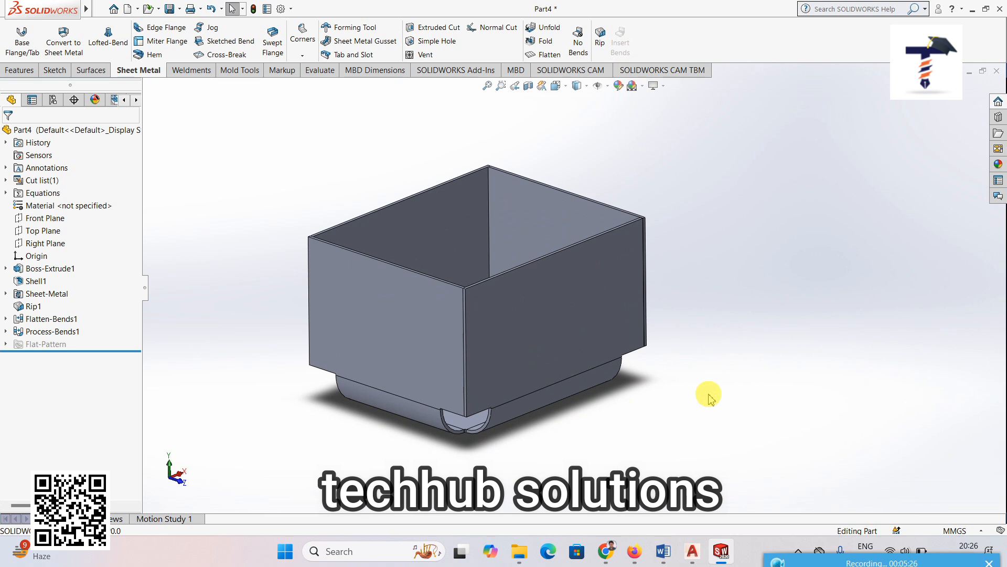
pyautogui.click(586, 54)
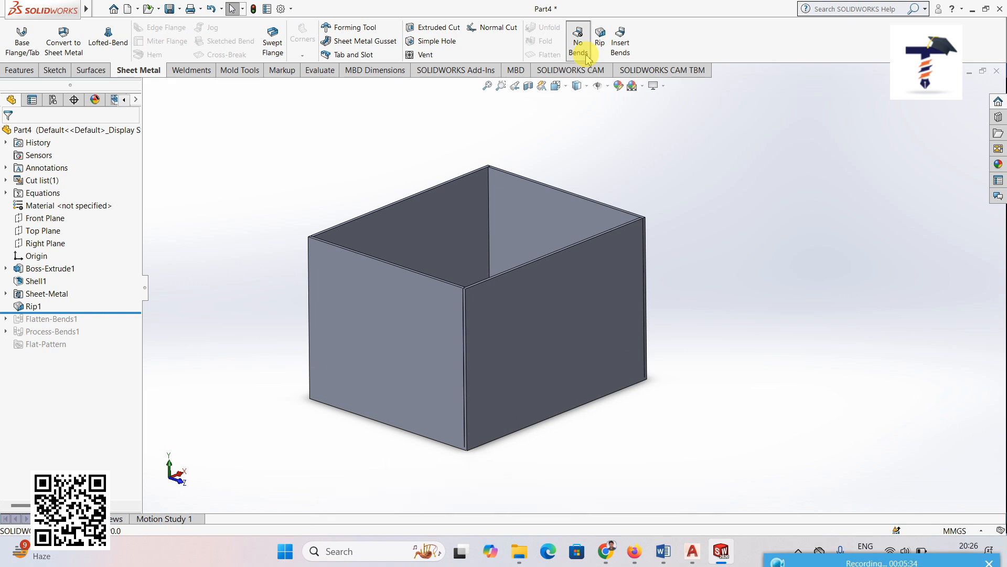
pyautogui.moveTo(533, 459)
pyautogui.mouseDown(button='middle')
pyautogui.moveTo(544, 362)
pyautogui.moveTo(529, 452)
pyautogui.mouseUp(button='middle')
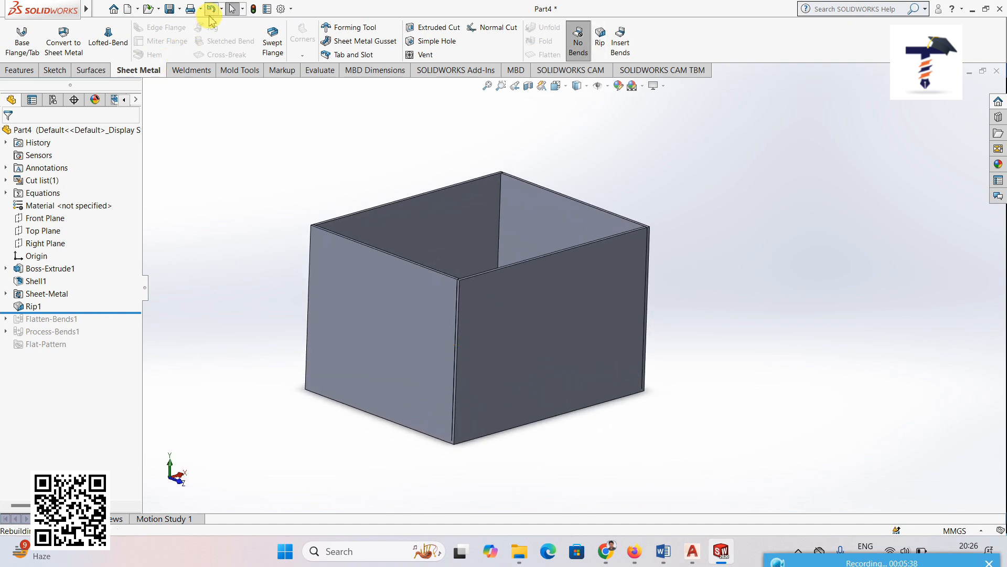
pyautogui.click(210, 11)
pyautogui.moveTo(416, 344)
pyautogui.mouseDown(button='middle')
pyautogui.moveTo(461, 301)
pyautogui.moveTo(409, 344)
pyautogui.moveTo(416, 360)
pyautogui.mouseUp(button='middle')
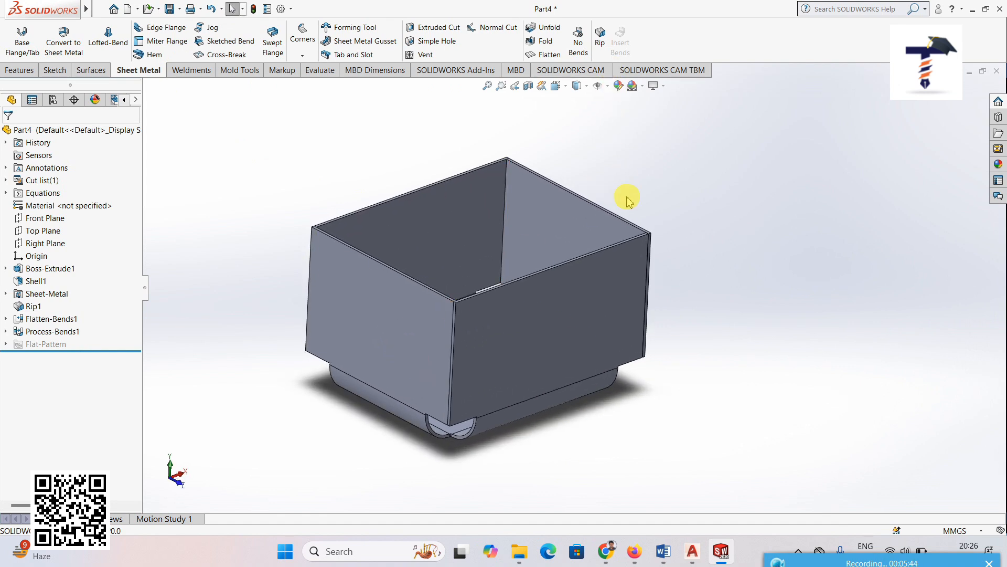
# Try to rip the box's nearest vertical corner edge with a 0.10 mm gap, and leave the Rip command.
pyautogui.moveTo(627, 198); pyautogui.dragTo(607, 218, button='middle')
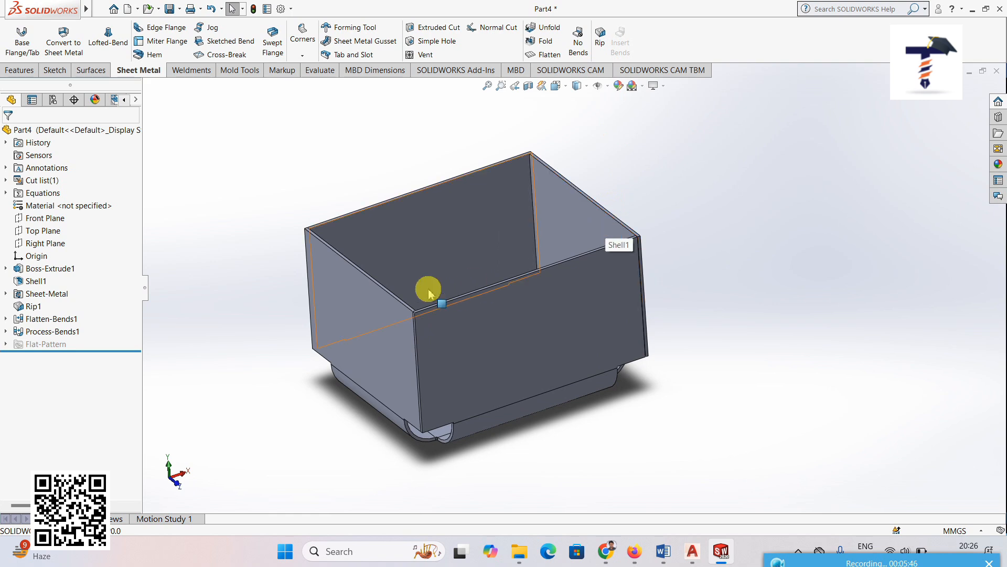
pyautogui.moveTo(334, 280); pyautogui.dragTo(339, 276, button='middle')
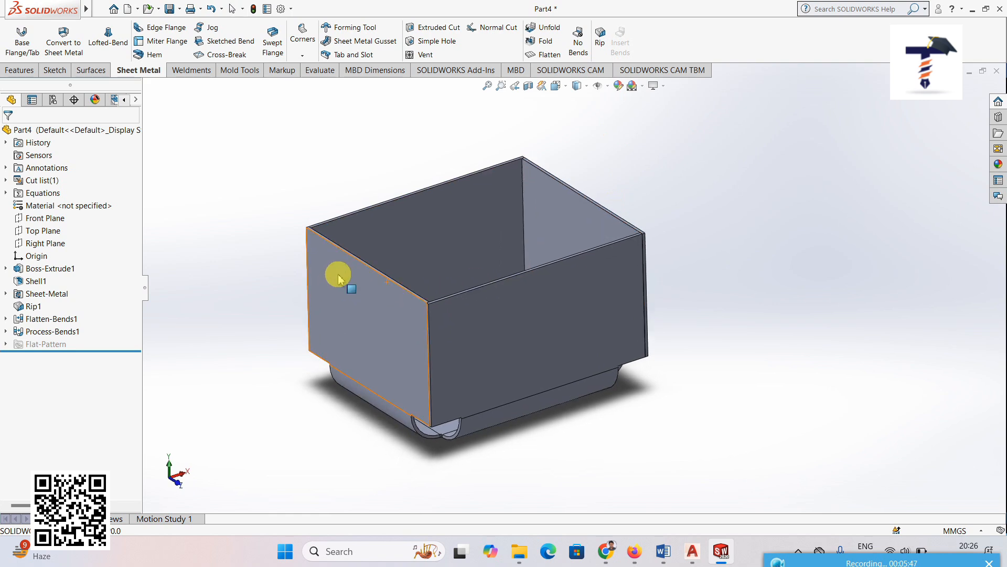
pyautogui.click(601, 42)
pyautogui.click(428, 354)
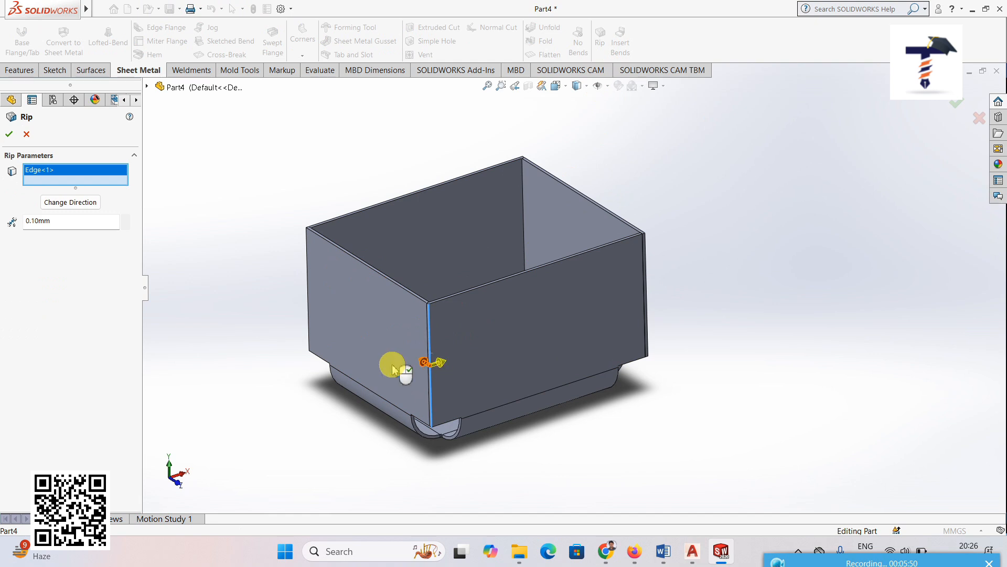
pyautogui.click(9, 135)
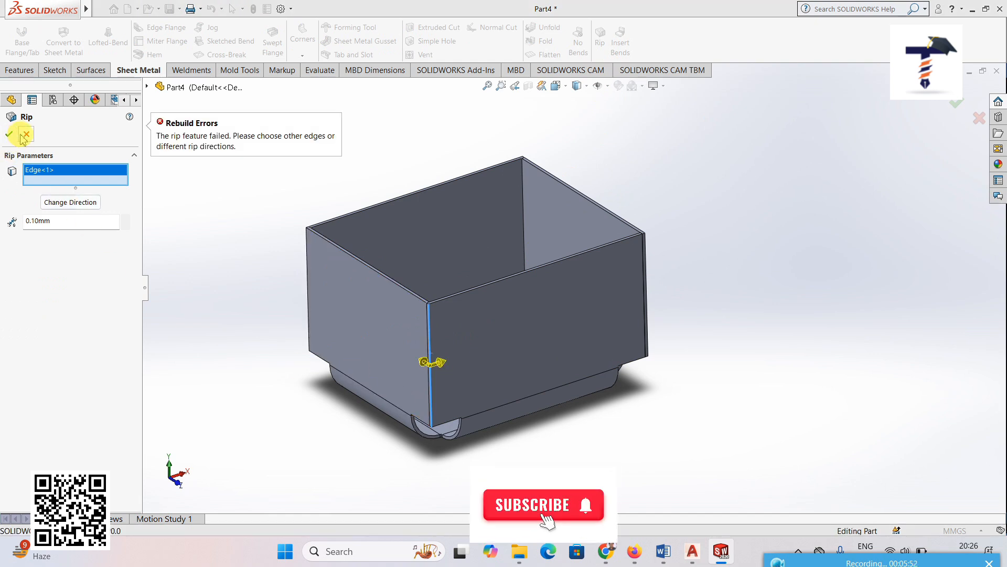
pyautogui.click(25, 135)
# Flatten the whole box to inspect its flat pattern, and return it to the folded state.
pyautogui.moveTo(450, 423); pyautogui.dragTo(461, 322, button='middle')
pyautogui.moveTo(494, 402); pyautogui.dragTo(491, 492, button='middle')
pyautogui.click(545, 56)
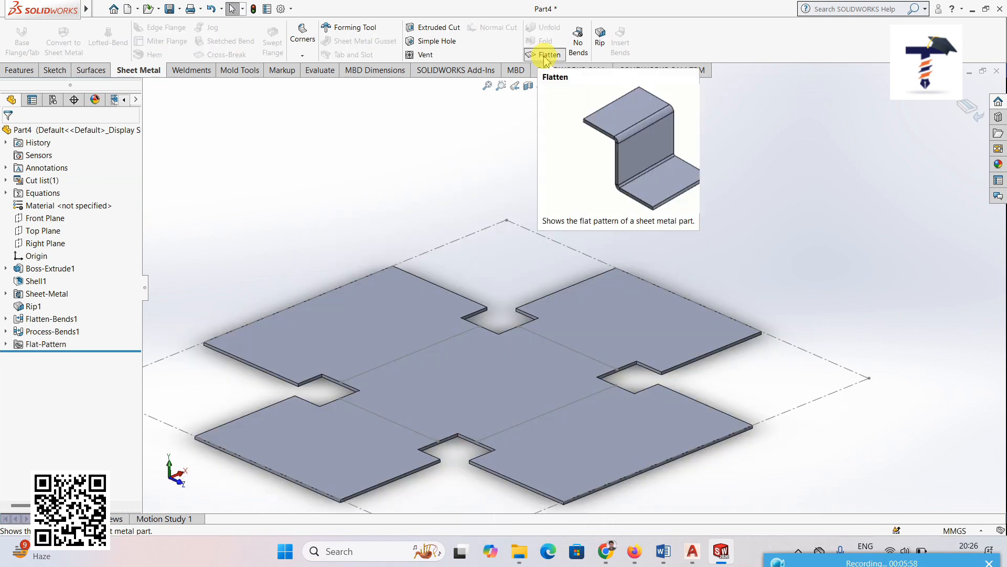
pyautogui.scroll(1, 580, 368)
pyautogui.moveTo(580, 373); pyautogui.dragTo(578, 400, button='middle')
pyautogui.scroll(2, 573, 414)
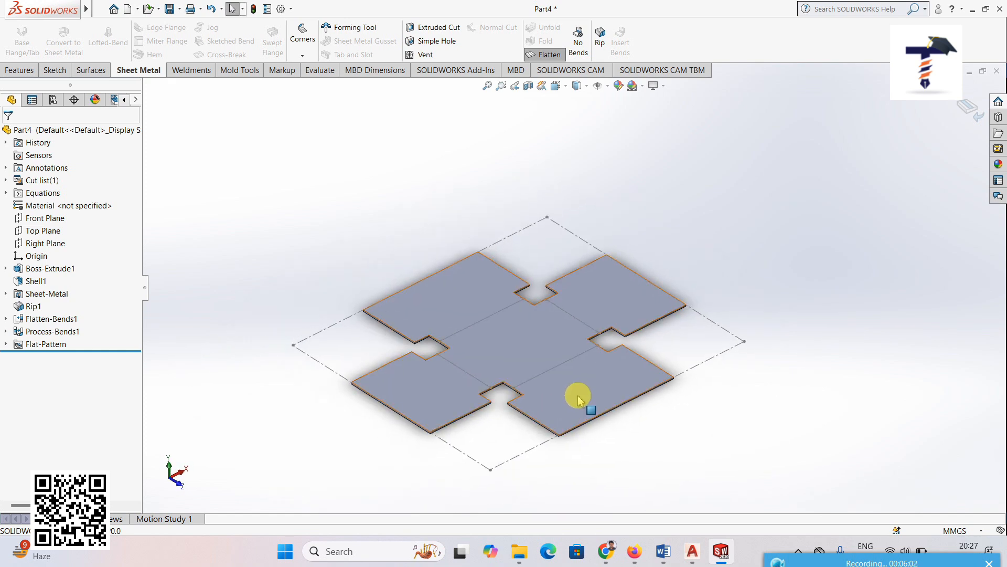
pyautogui.click(973, 113)
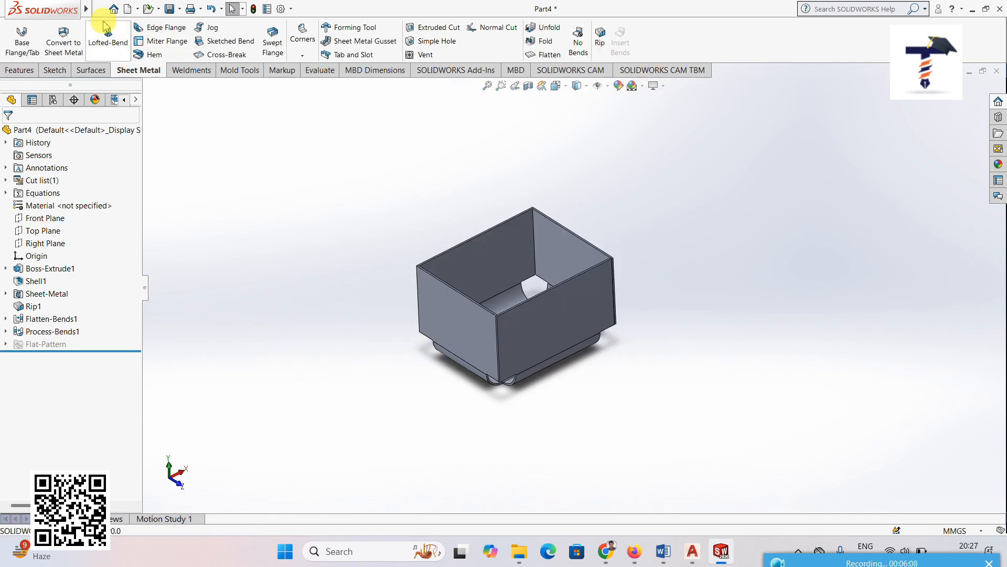
# Create another new part document for the next example.
pyautogui.click(100, 9)
pyautogui.click(118, 25)
pyautogui.click(427, 411)
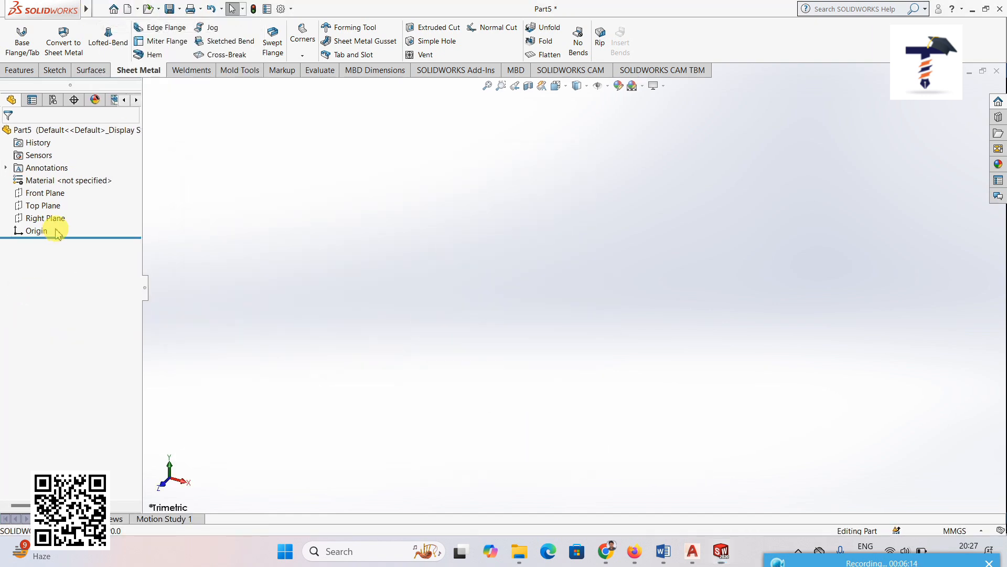
# Sketch a corner rectangle about 168 mm wide on the Front Plane, enclosing the origin, and exit the sketch.
pyautogui.click(45, 193)
pyautogui.click(99, 176)
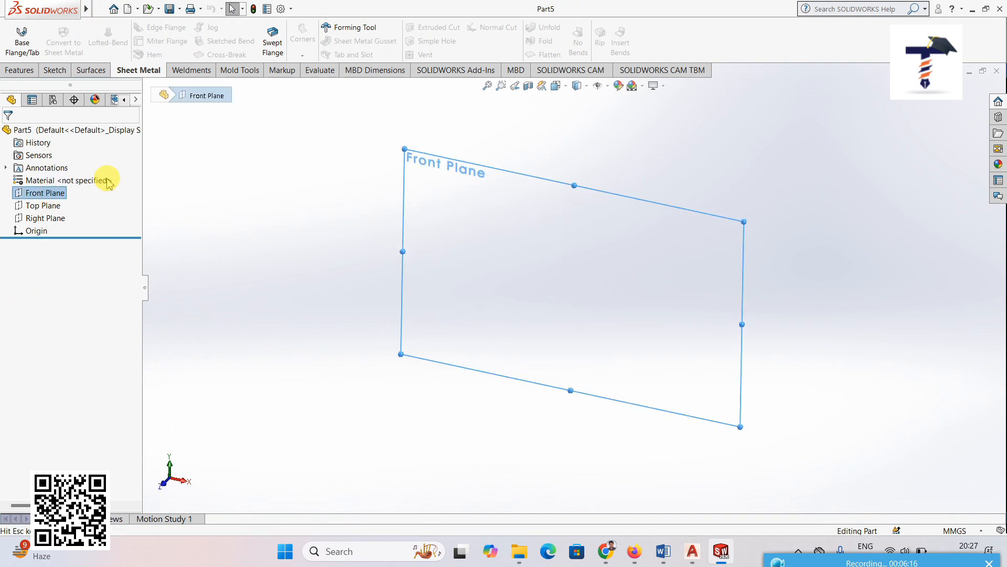
pyautogui.click(54, 70)
pyautogui.click(97, 41)
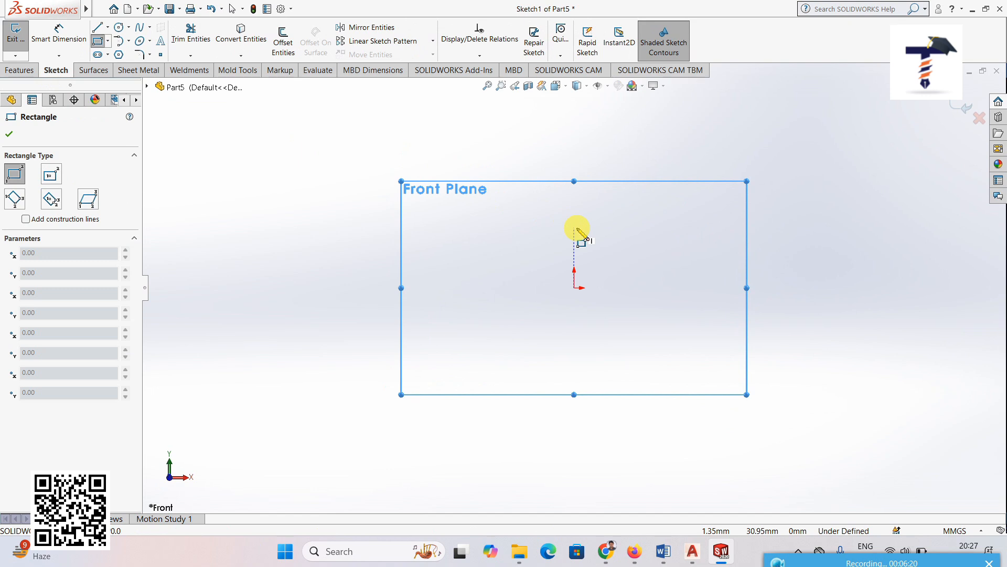
pyautogui.moveTo(421, 199); pyautogui.dragTo(749, 412)
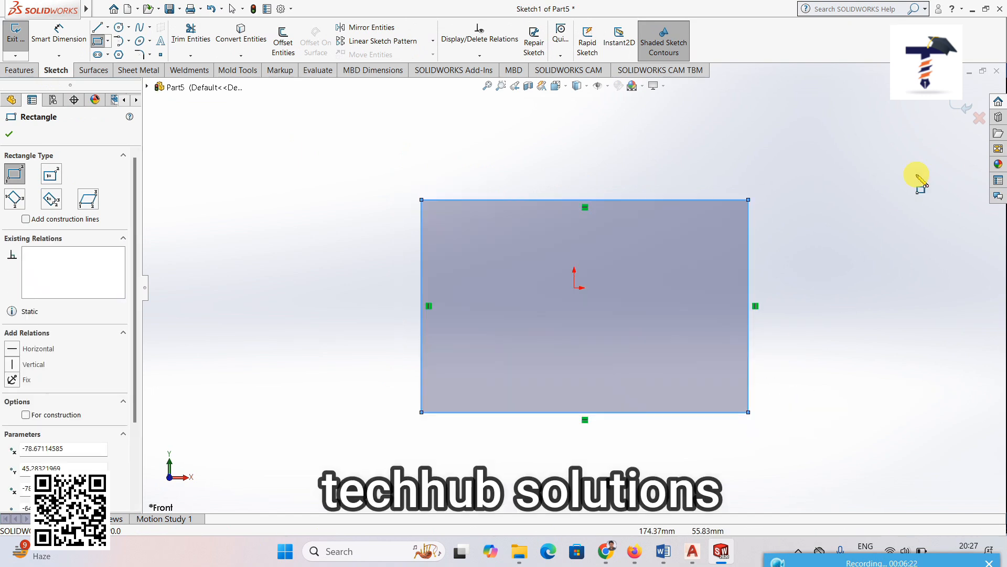
pyautogui.click(965, 108)
# Extrude the rectangle sketch freehand toward the front into a solid rectangular block.
pyautogui.moveTo(725, 364); pyautogui.dragTo(701, 433, button='middle')
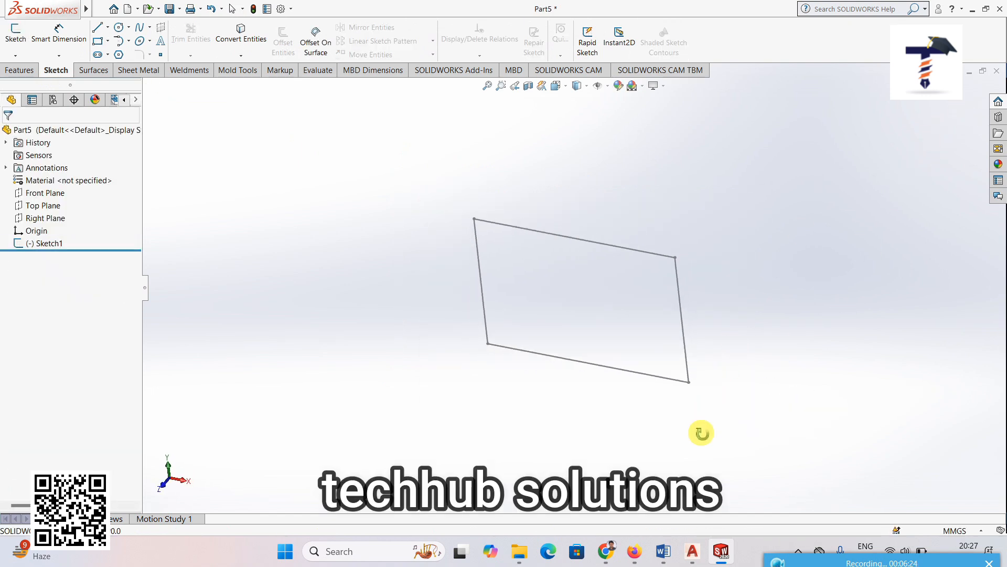
pyautogui.click(20, 70)
pyautogui.click(21, 39)
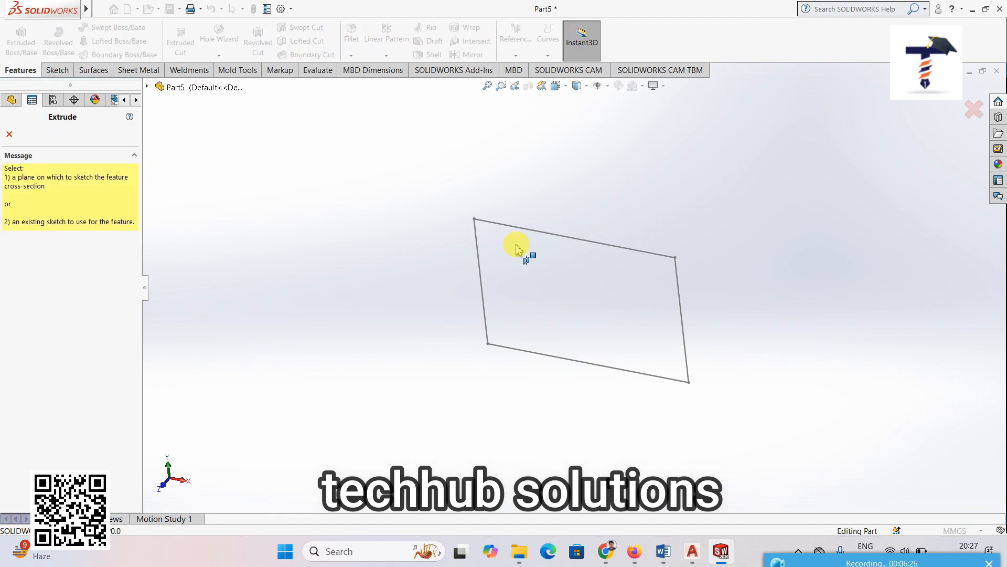
pyautogui.click(555, 239)
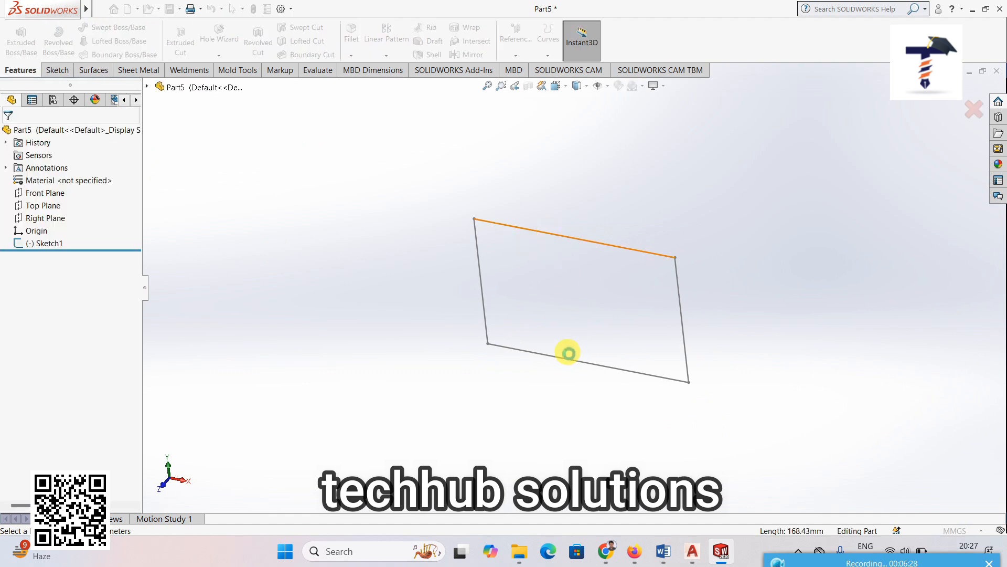
pyautogui.moveTo(551, 347)
pyautogui.mouseDown()
pyautogui.moveTo(472, 414)
pyautogui.moveTo(490, 402)
pyautogui.mouseUp()
pyautogui.click(7, 133)
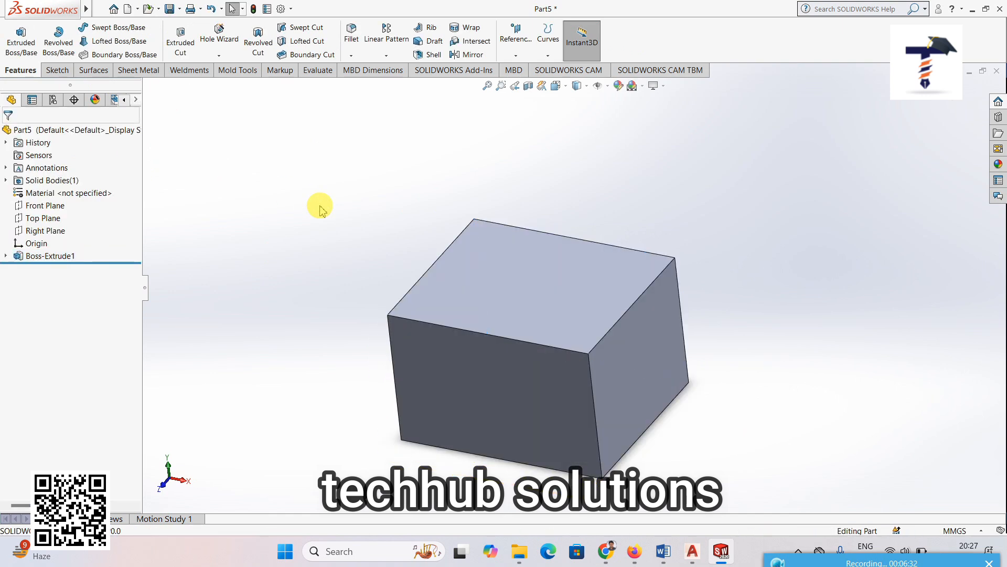
# Shell the block with 10 mm walls, removing its top face to make an open box.
pyautogui.click(130, 69)
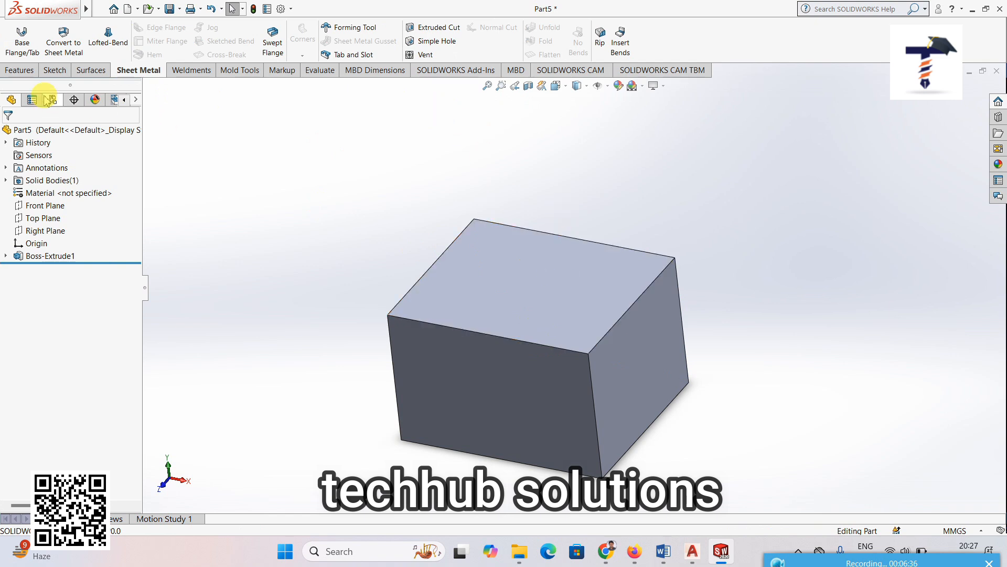
pyautogui.click(29, 74)
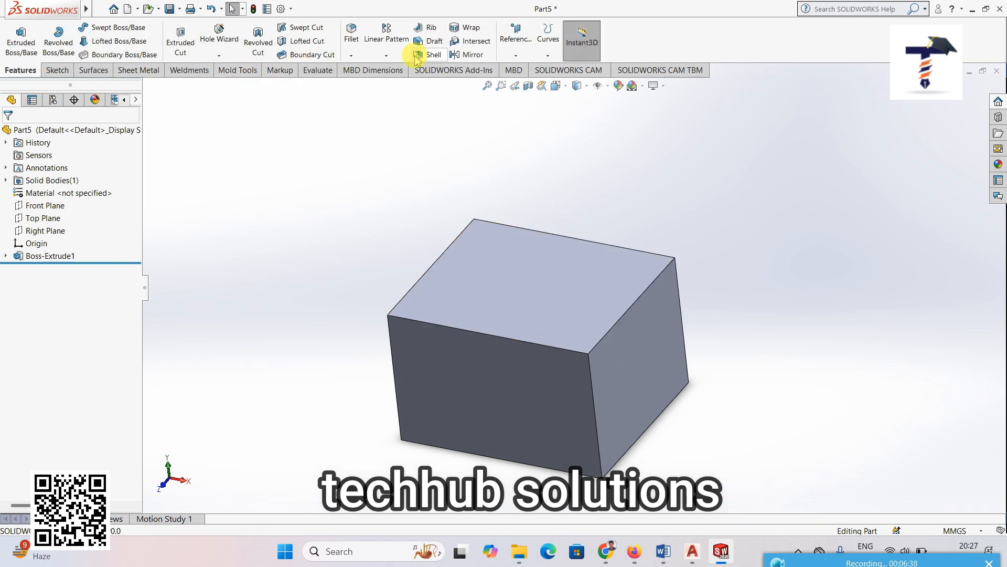
pyautogui.click(494, 290)
pyautogui.moveTo(486, 407); pyautogui.dragTo(492, 374, button='middle')
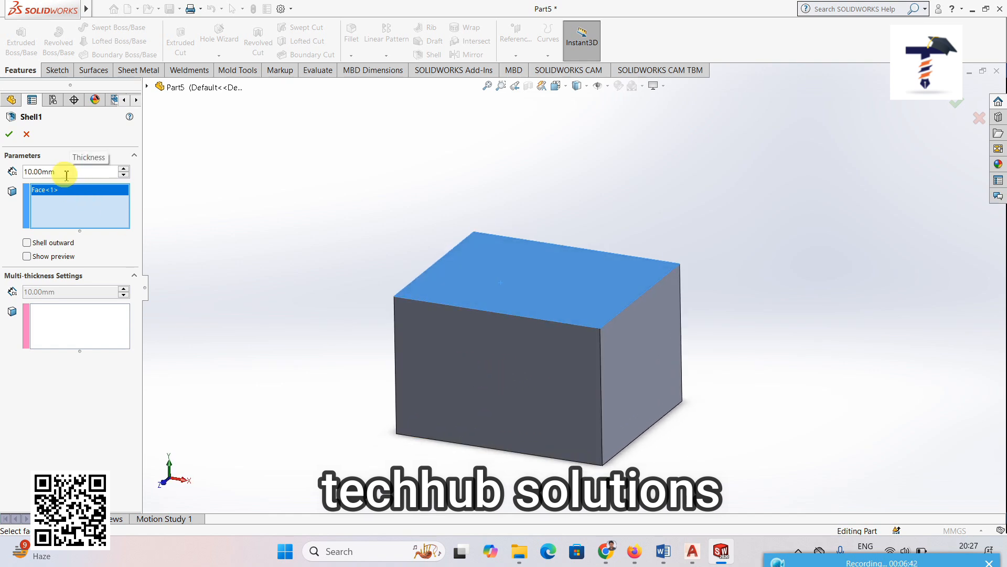
pyautogui.click(9, 134)
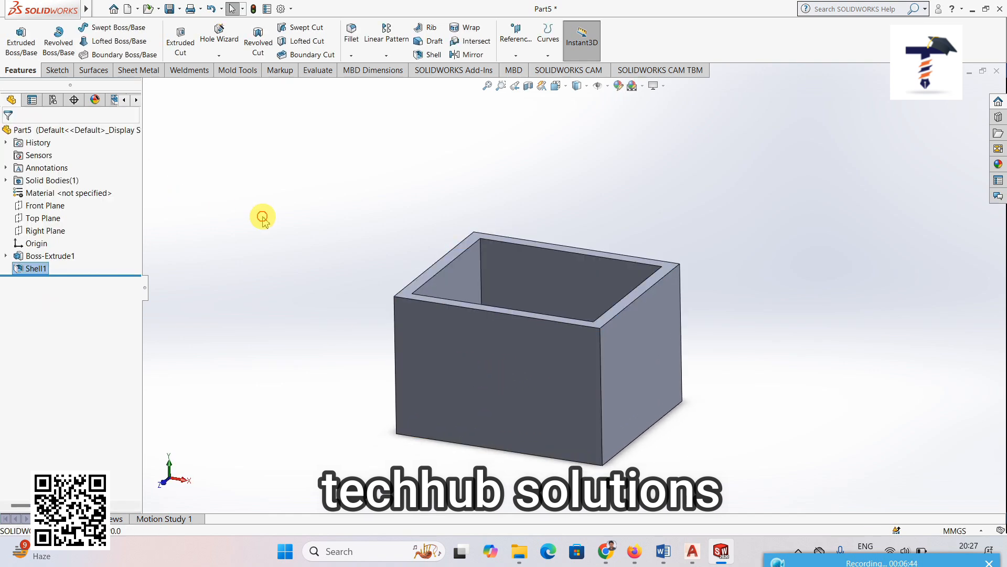
# Rip the shelled box along its nearest outer vertical corner edge with a 0.10 mm gap.
pyautogui.click(135, 71)
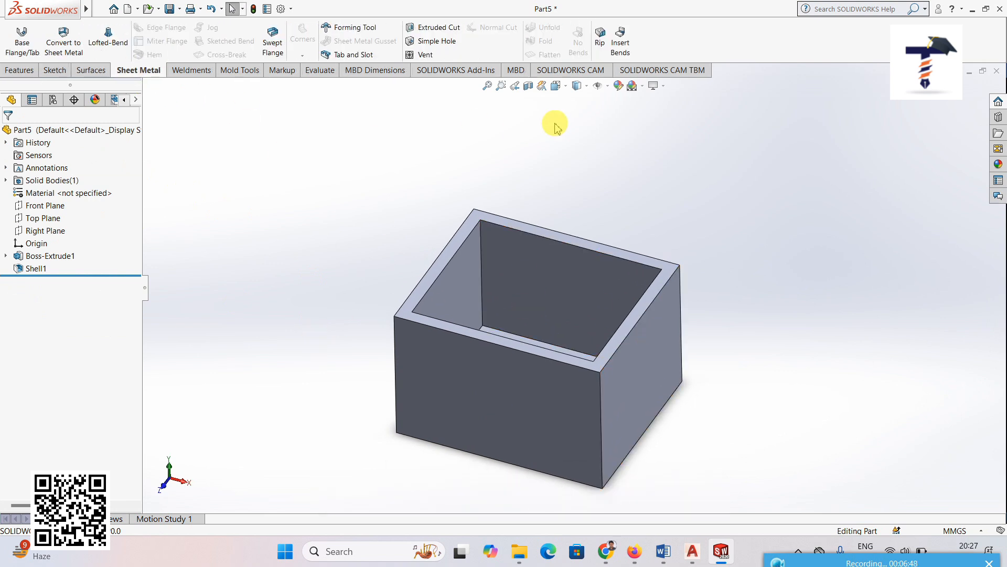
pyautogui.click(600, 43)
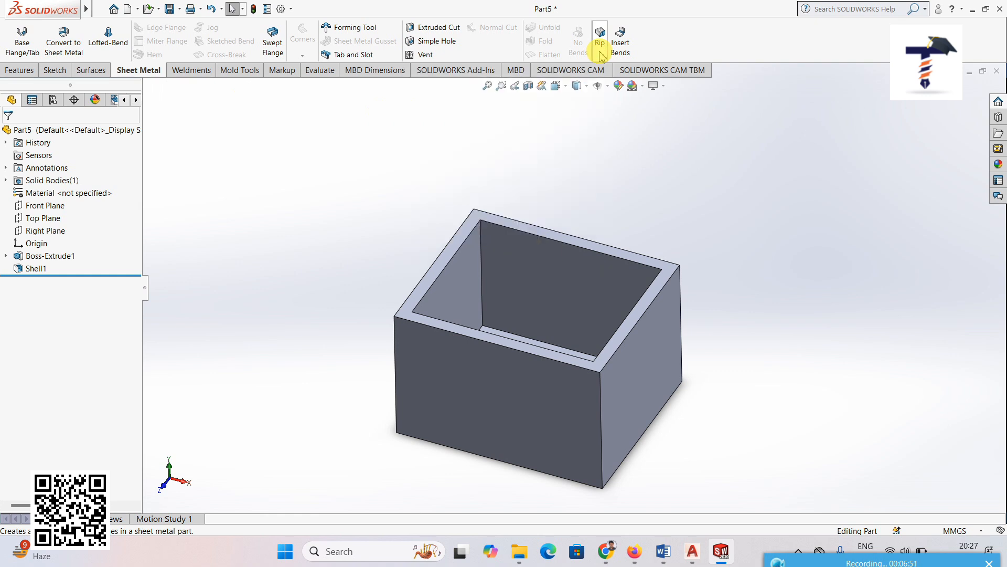
pyautogui.click(601, 416)
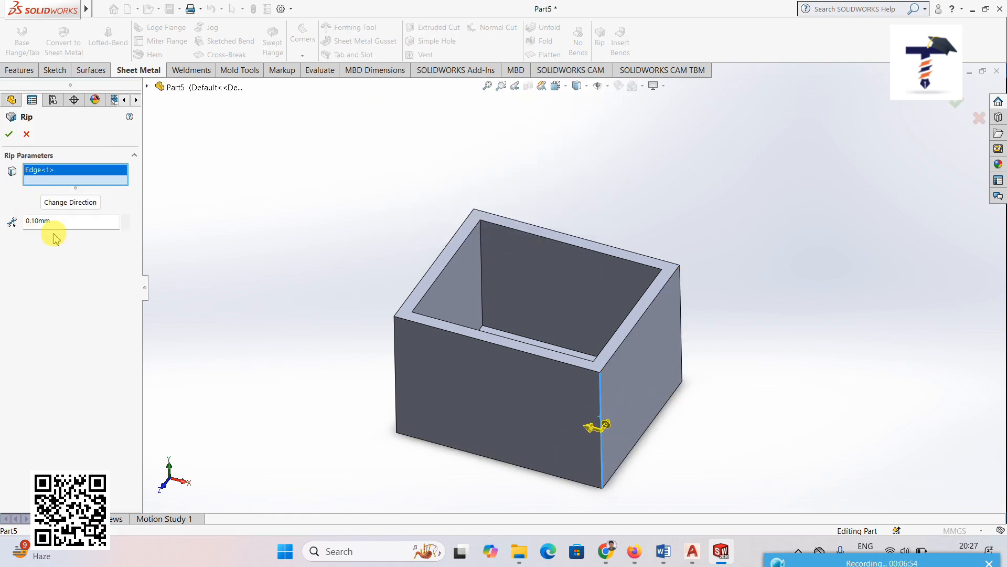
pyautogui.click(10, 136)
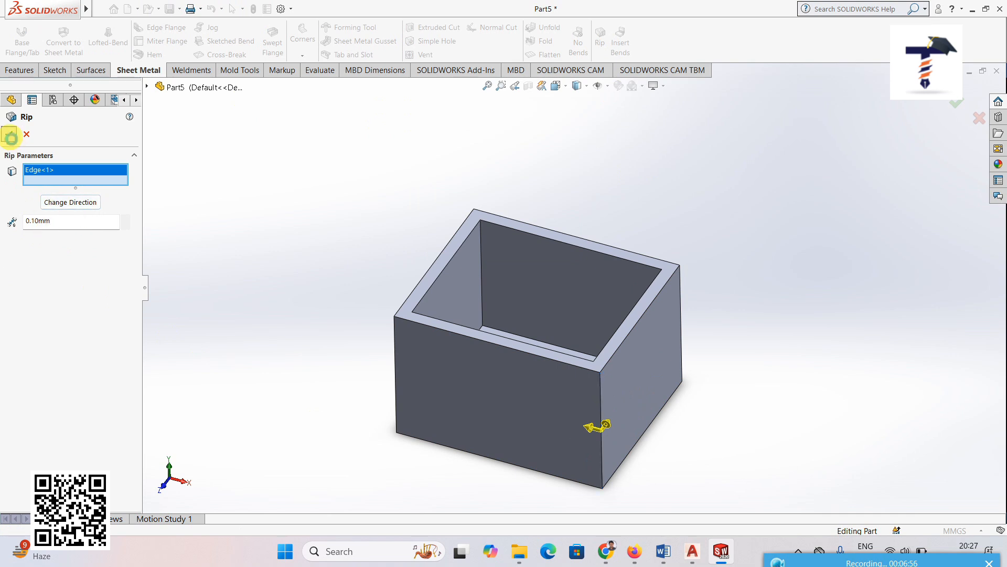
pyautogui.moveTo(688, 447); pyautogui.dragTo(654, 419, button='middle')
pyautogui.scroll(-2, 662, 465)
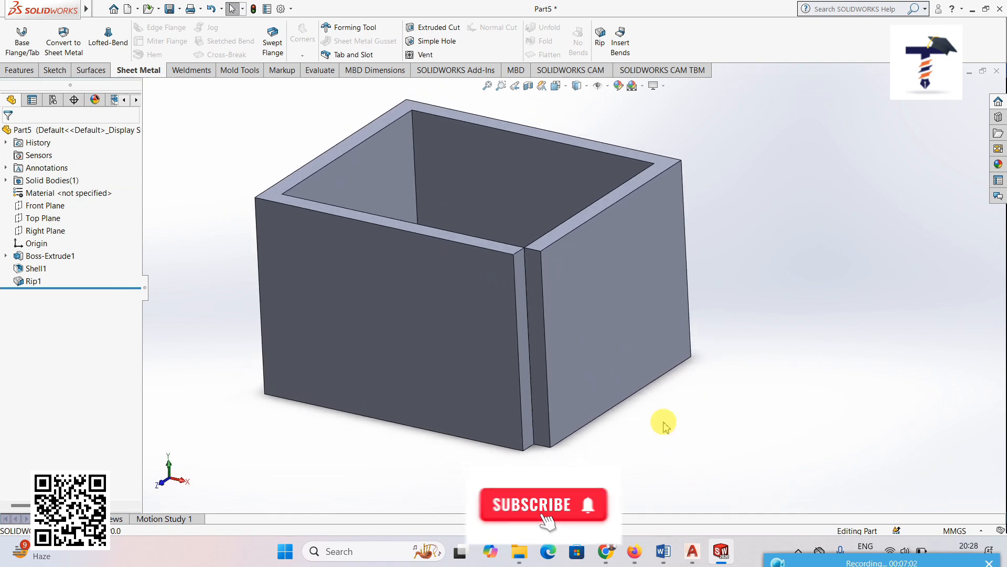
pyautogui.scroll(2, 658, 431)
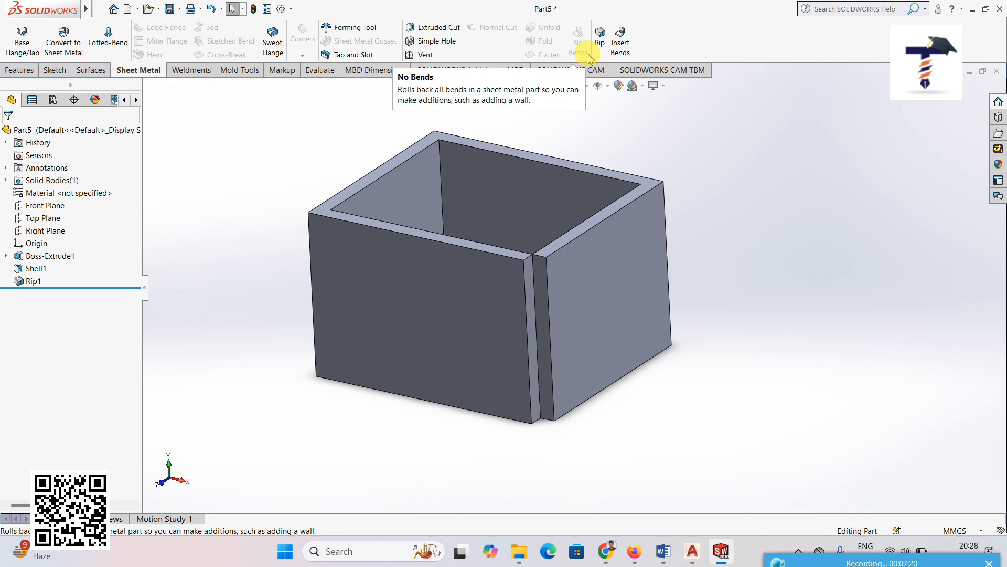
pyautogui.scroll(1, 656, 180)
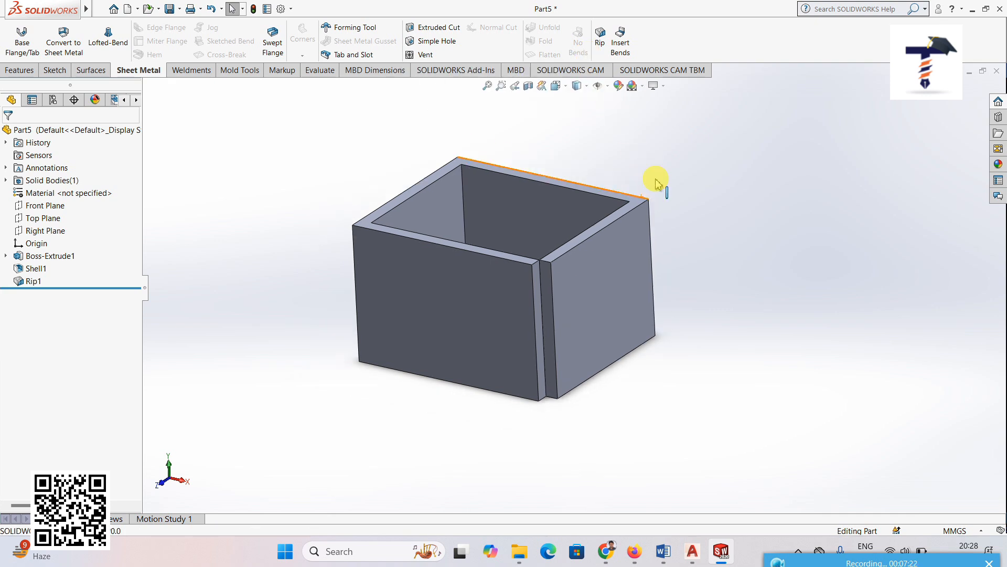
pyautogui.moveTo(714, 235); pyautogui.dragTo(714, 262, button='middle')
pyautogui.moveTo(846, 563); pyautogui.dragTo(854, 538)
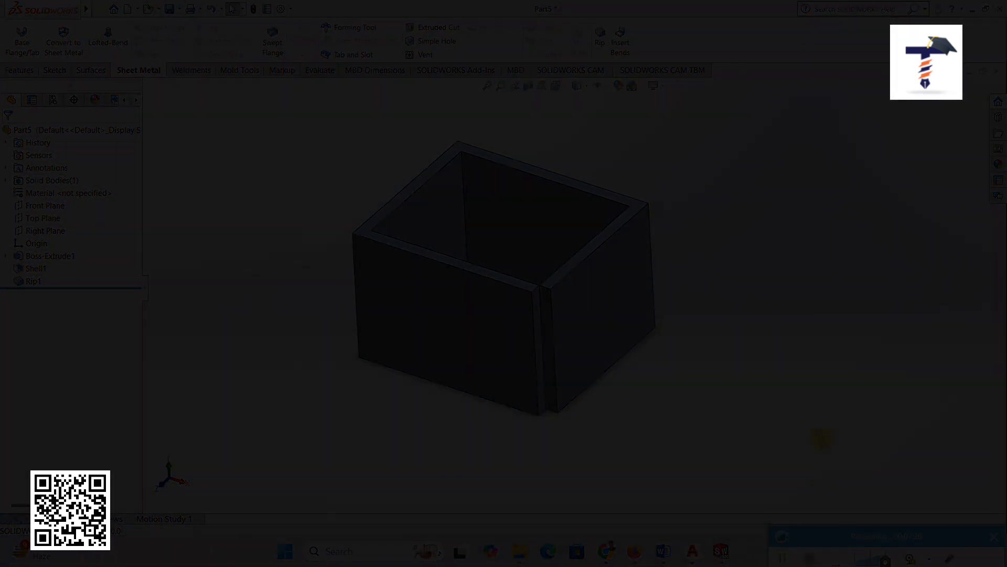